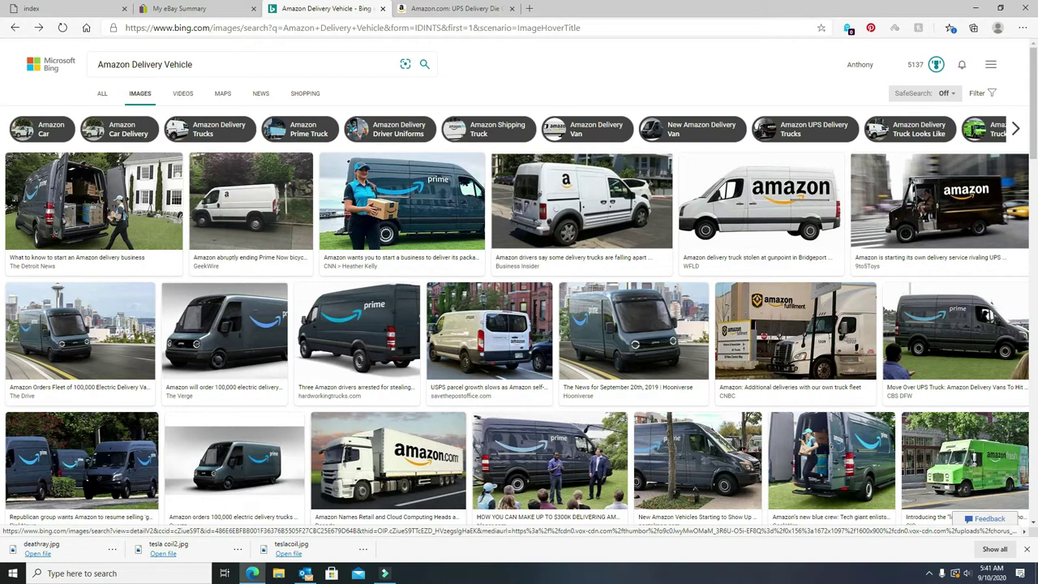
# Preview and close the electric delivery van, overturned Amazon van and parked van fleet photos
pyautogui.click(235, 334)
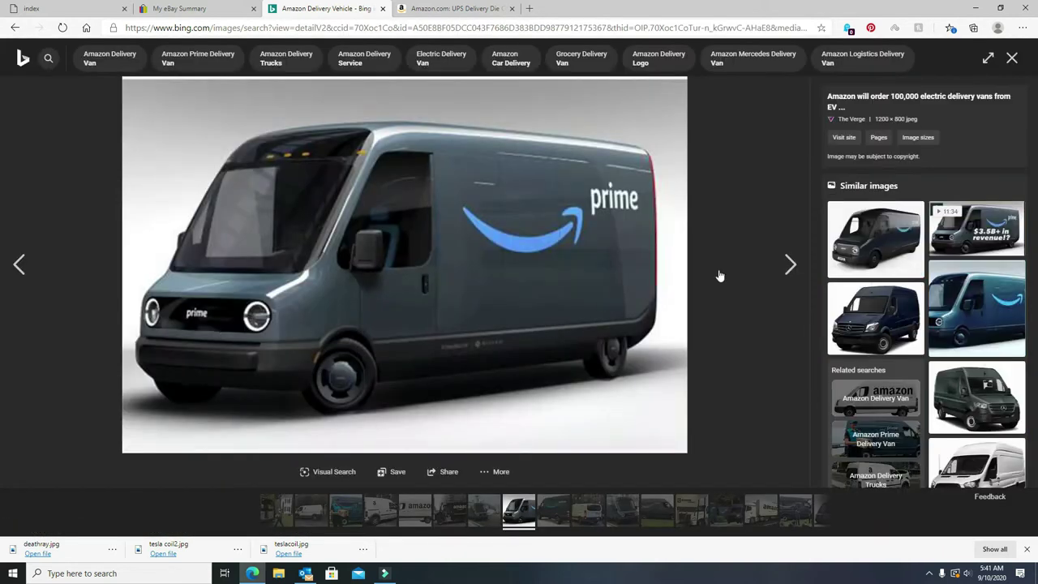
pyautogui.click(1012, 58)
pyautogui.scroll(-5, 688, 280)
pyautogui.scroll(-5, 688, 279)
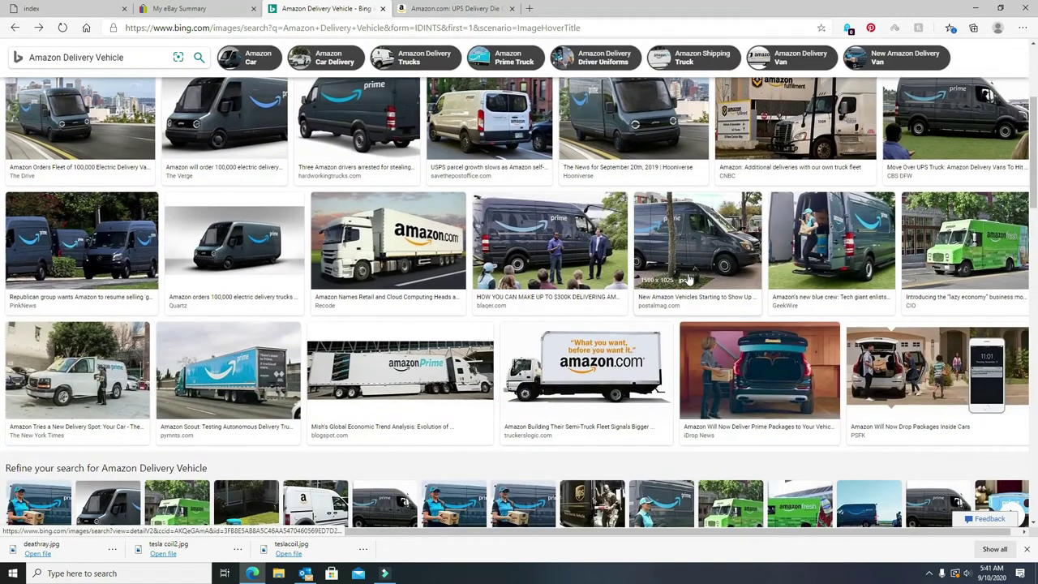
pyautogui.scroll(5, 688, 279)
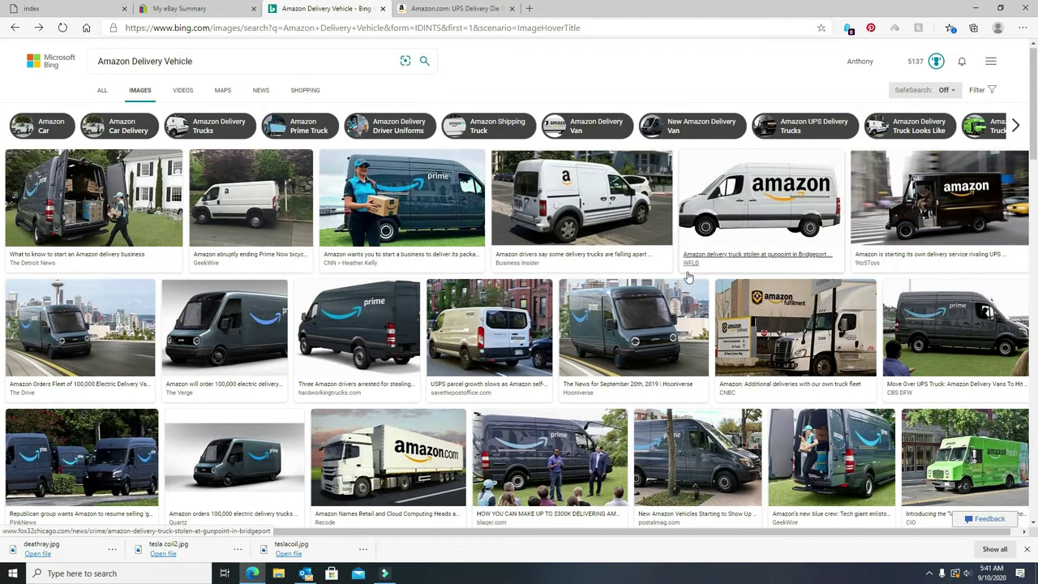
pyautogui.scroll(3, 688, 280)
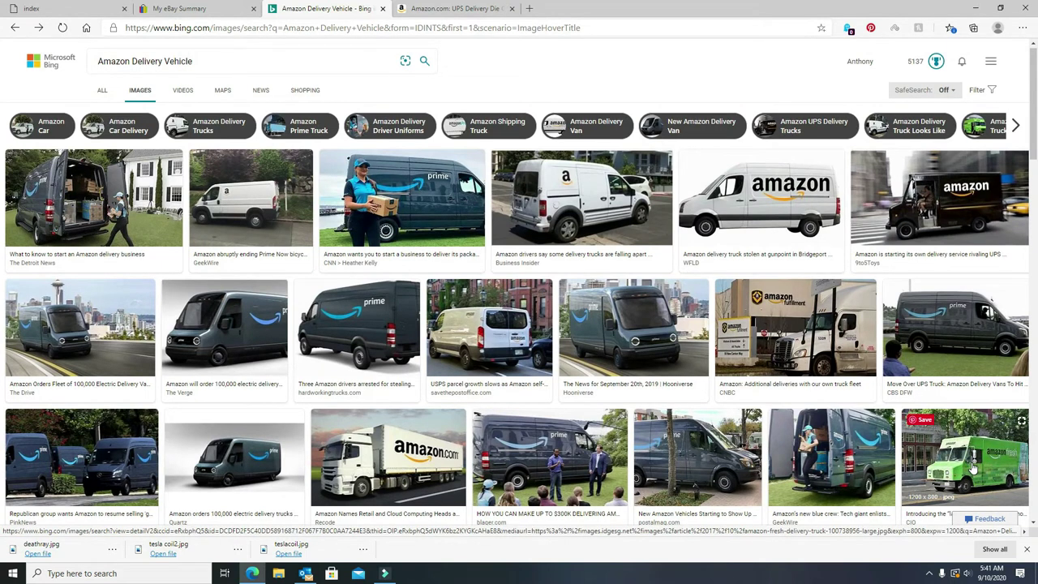
pyautogui.moveTo(489, 328)
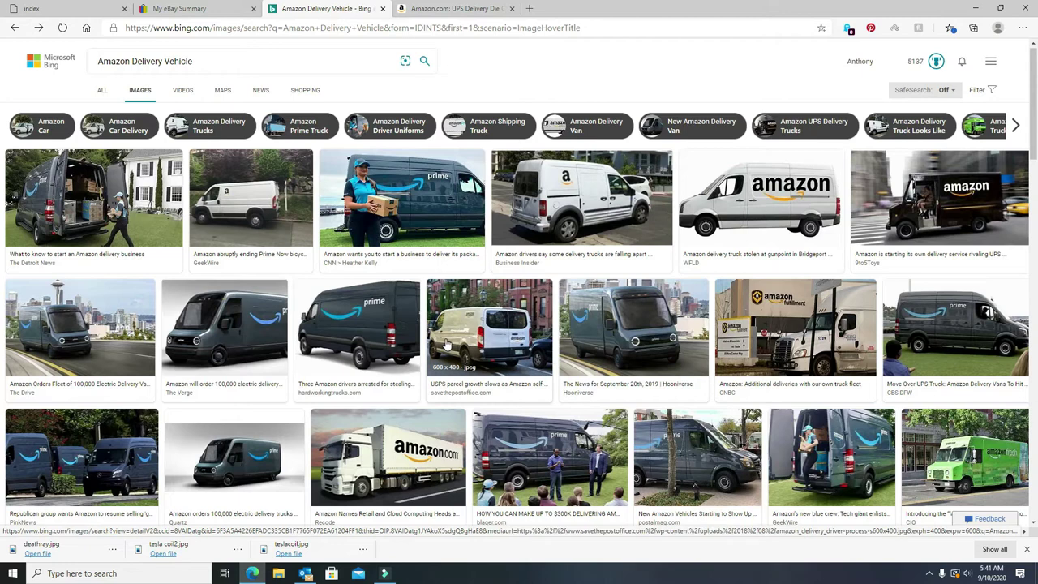
pyautogui.scroll(-5, 446, 345)
pyautogui.scroll(-3, 446, 344)
pyautogui.scroll(-1, 444, 346)
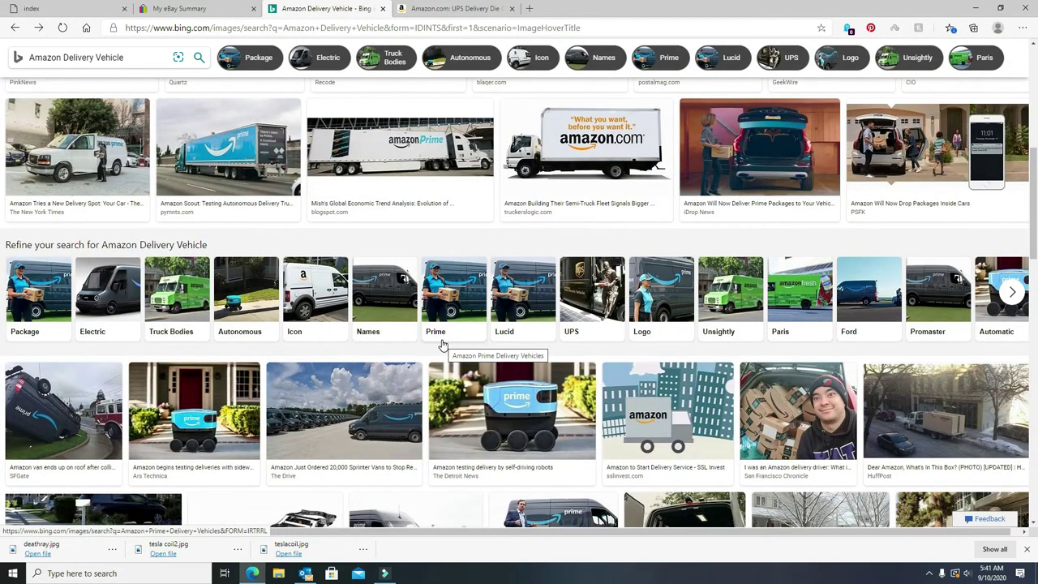
pyautogui.scroll(-3, 444, 345)
pyautogui.scroll(-1, 442, 344)
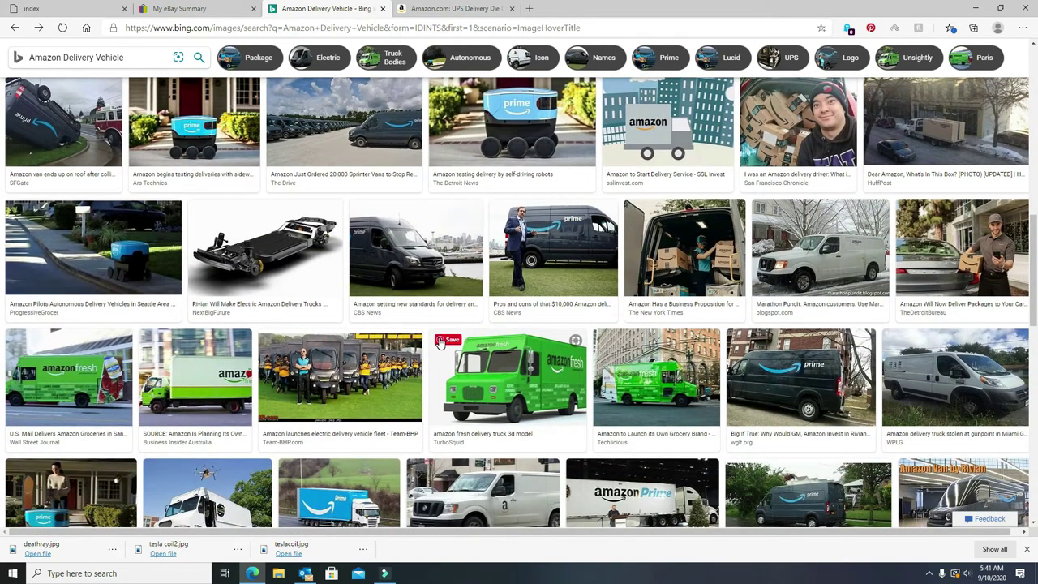
pyautogui.scroll(-1, 442, 344)
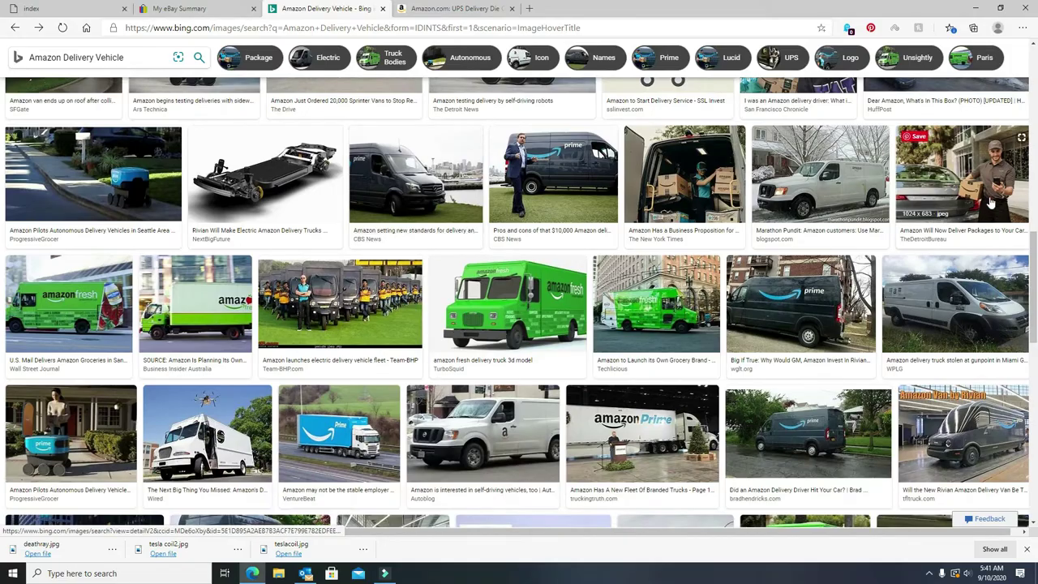
pyautogui.scroll(3, 990, 200)
pyautogui.scroll(3, 892, 227)
pyautogui.scroll(3, 851, 235)
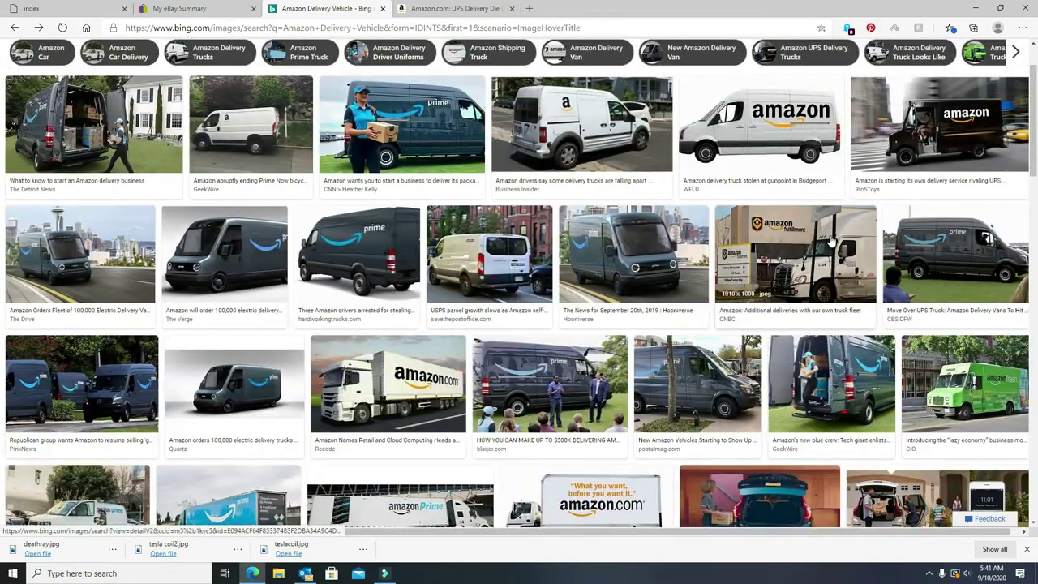
pyautogui.scroll(-1, 502, 288)
pyautogui.scroll(-5, 503, 288)
pyautogui.scroll(2, 584, 259)
pyautogui.scroll(3, 584, 260)
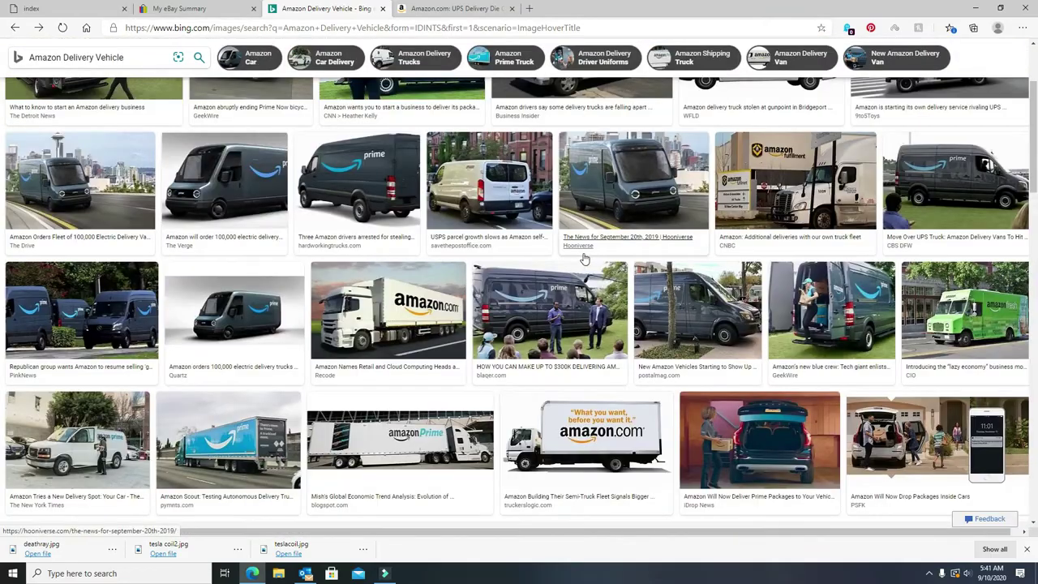
pyautogui.scroll(3, 584, 257)
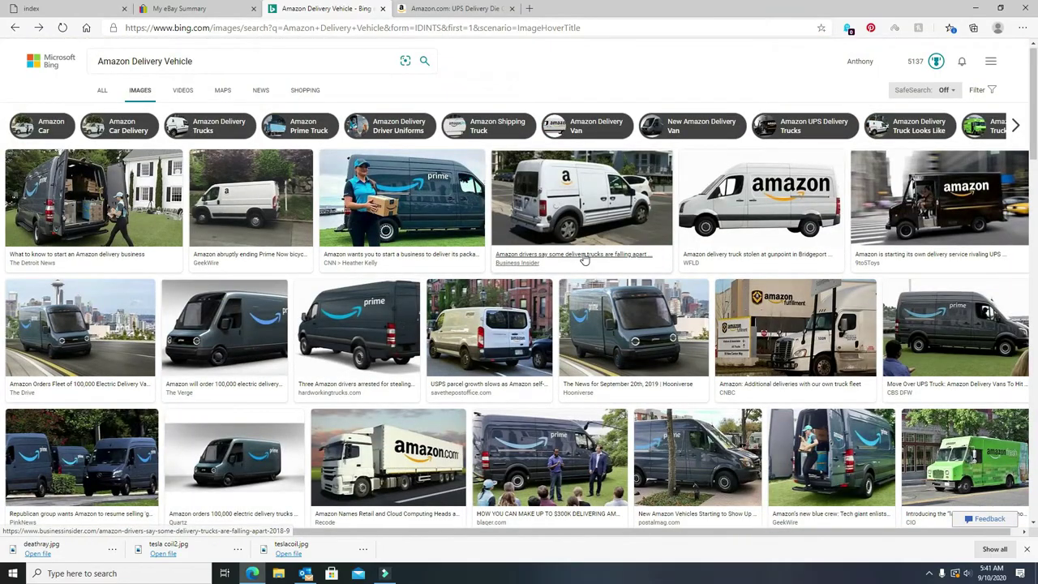
pyautogui.scroll(-3, 584, 258)
pyautogui.scroll(-3, 584, 257)
pyautogui.scroll(-2, 583, 258)
pyautogui.scroll(-3, 582, 264)
pyautogui.scroll(-3, 582, 263)
pyautogui.scroll(3, 582, 264)
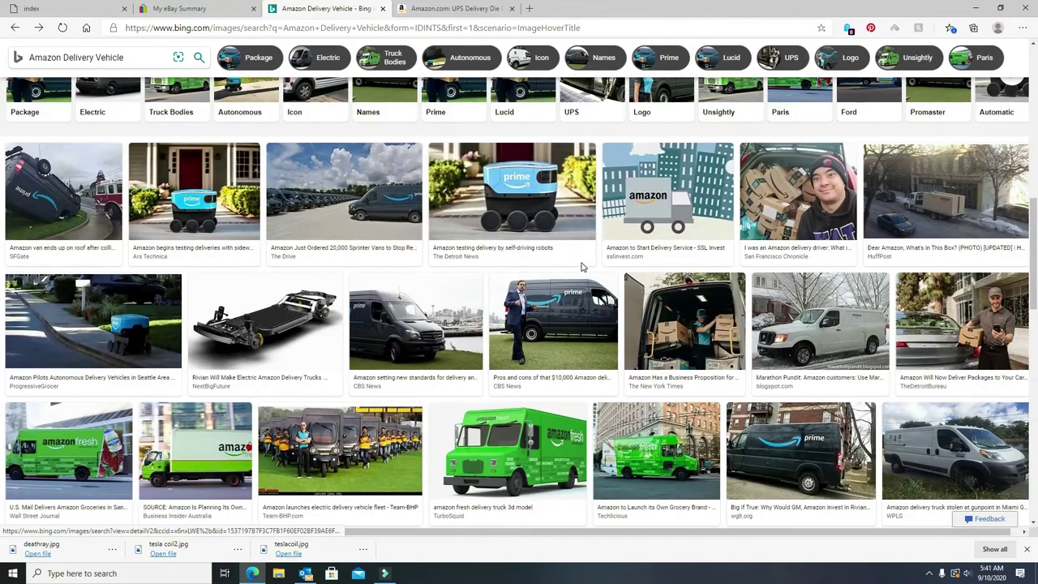
pyautogui.click(69, 199)
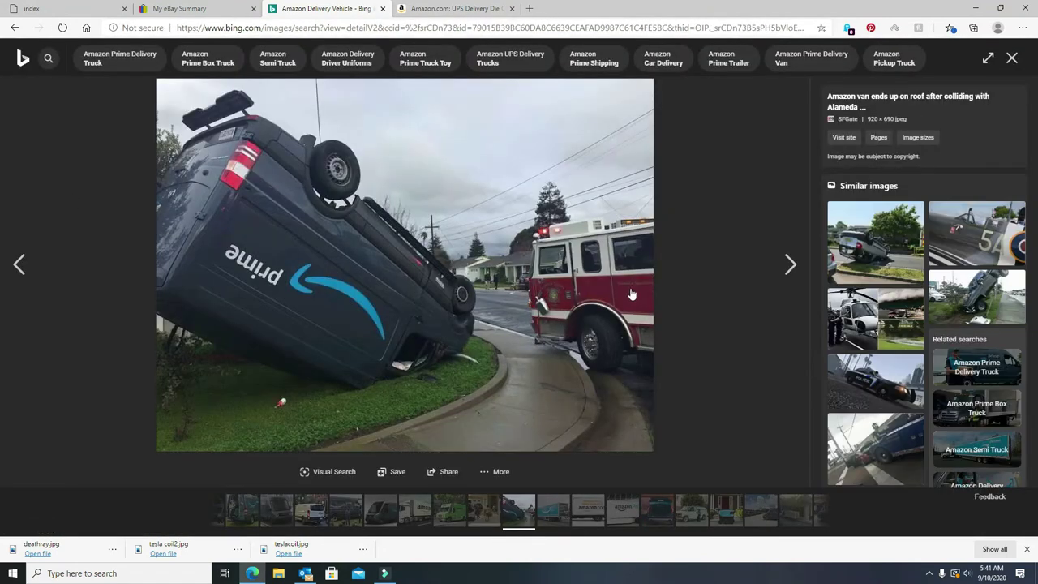
pyautogui.click(1013, 63)
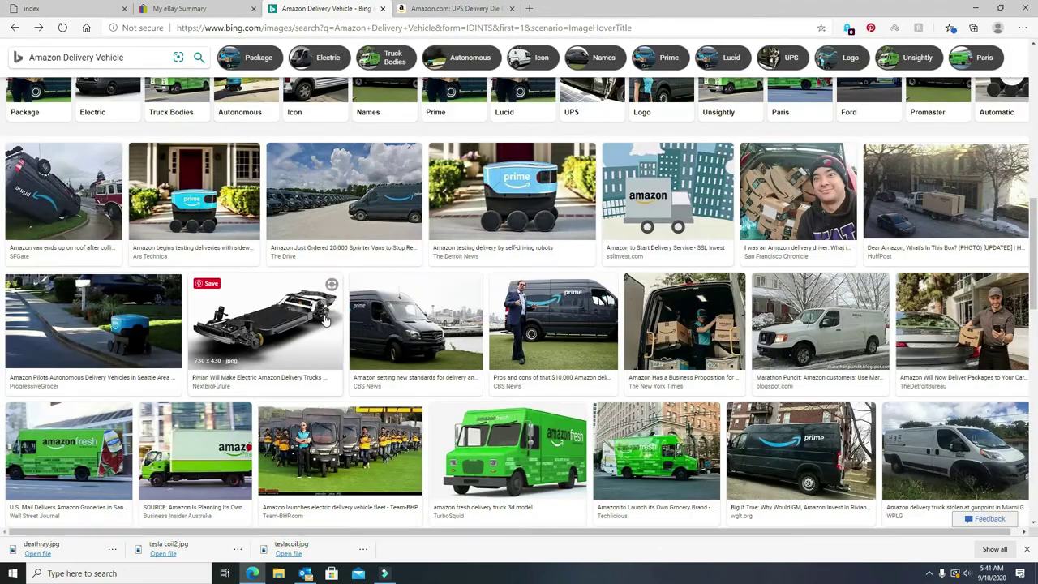
pyautogui.scroll(-5, 568, 361)
pyautogui.scroll(-3, 567, 360)
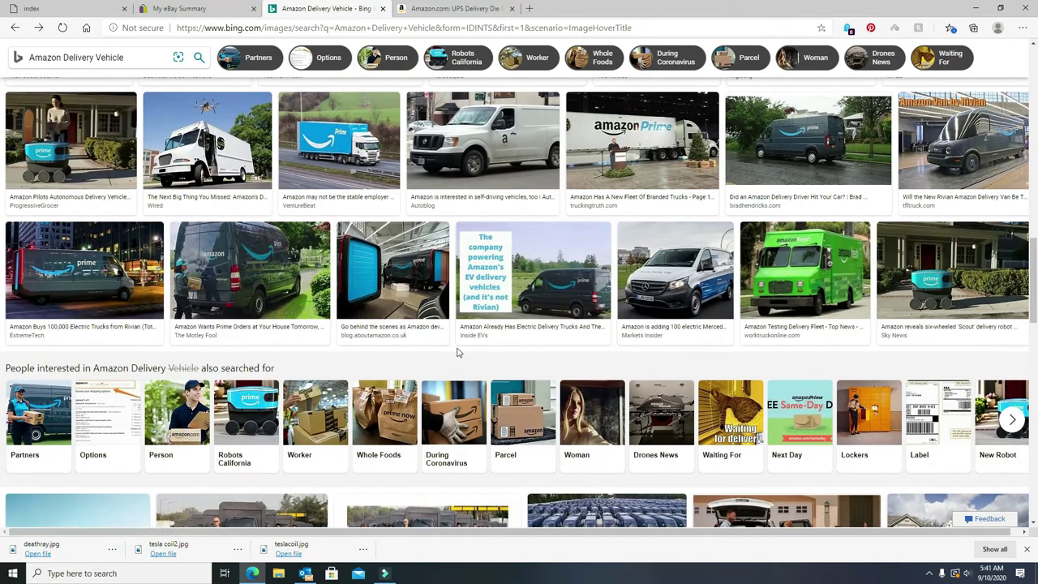
pyautogui.scroll(-2, 409, 368)
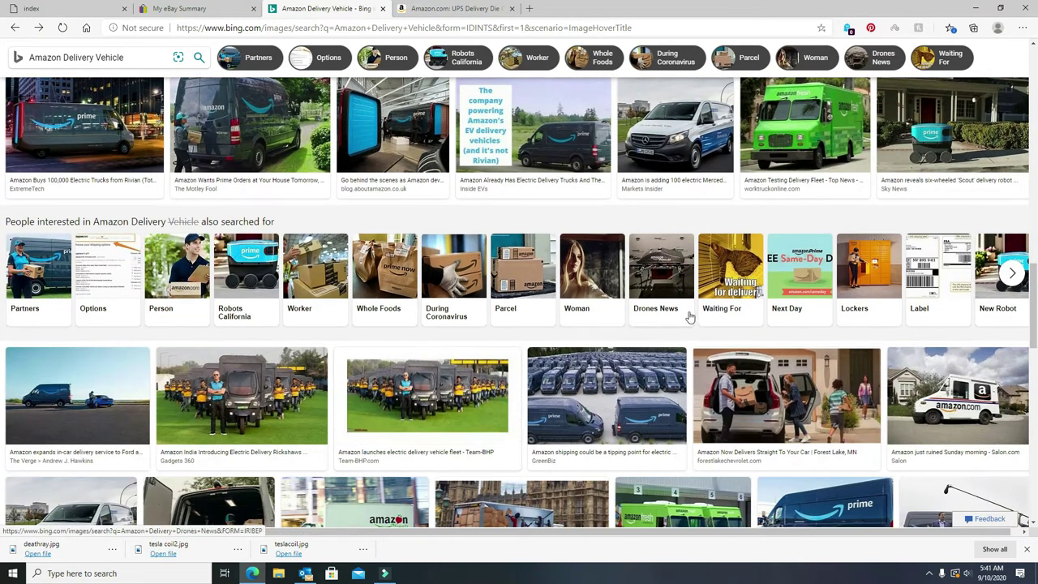
pyautogui.click(614, 377)
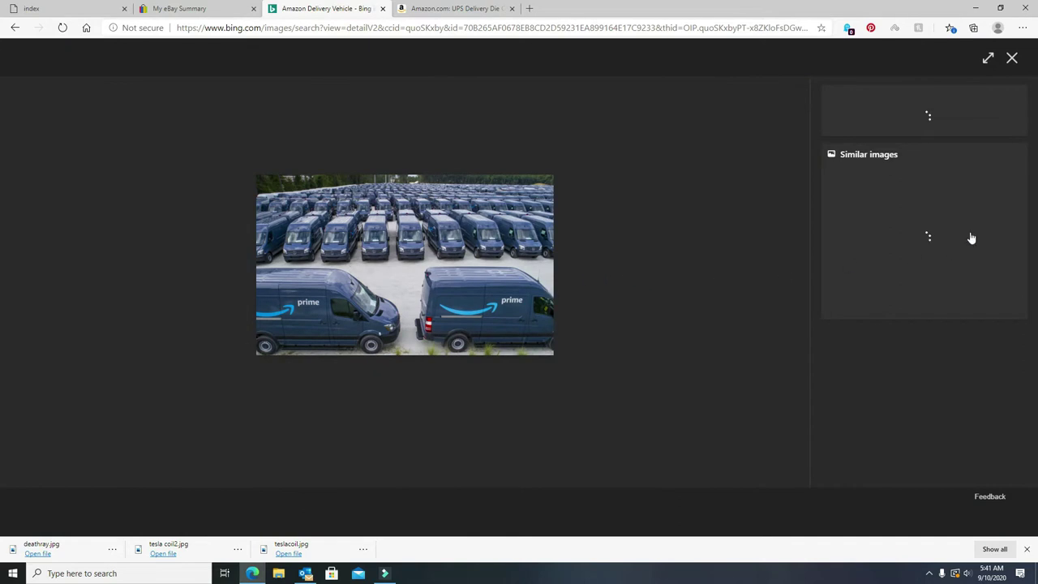
pyautogui.click(1011, 59)
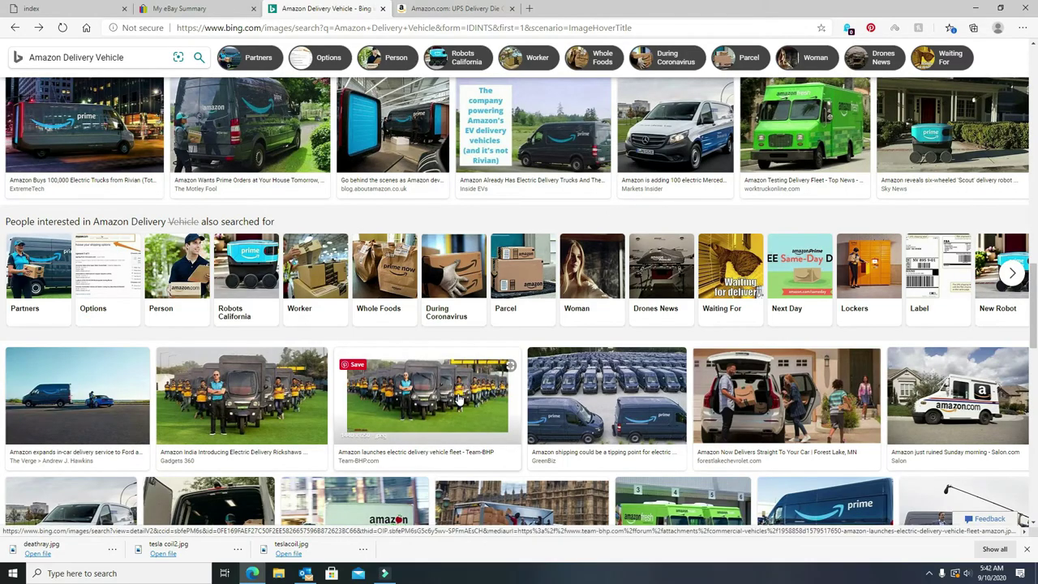
pyautogui.scroll(-2, 461, 399)
pyautogui.scroll(-2, 461, 399)
pyautogui.scroll(-2, 461, 399)
pyautogui.scroll(-1, 460, 399)
pyautogui.scroll(-1, 460, 399)
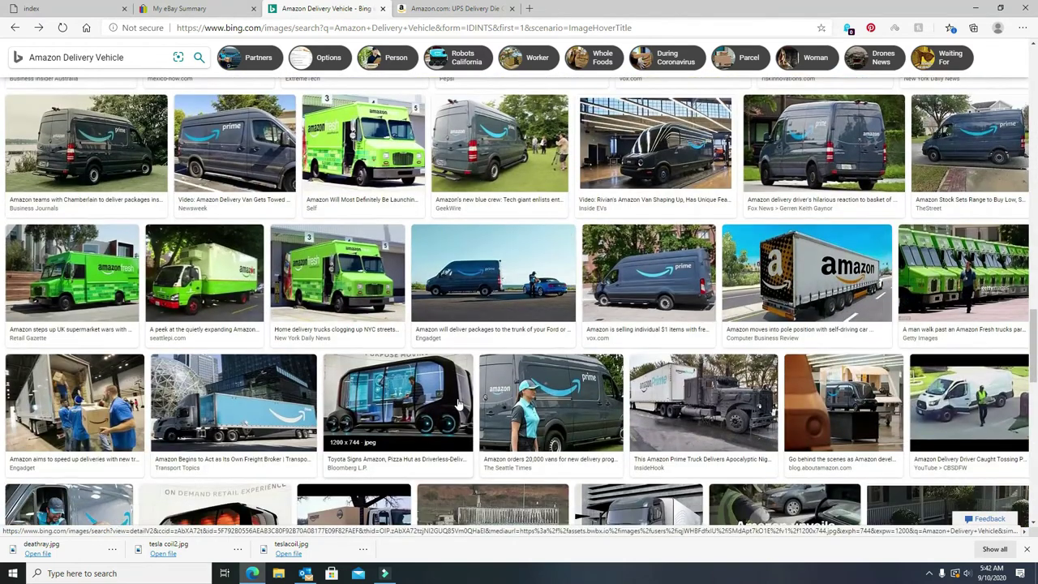
pyautogui.scroll(-2, 458, 402)
pyautogui.scroll(-2, 470, 393)
pyautogui.scroll(-1, 476, 385)
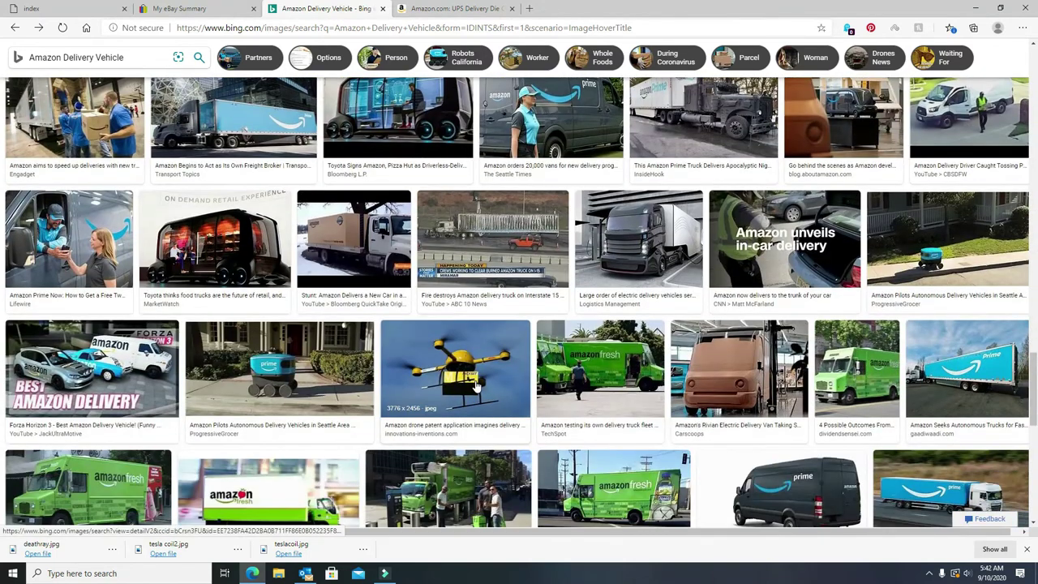
pyautogui.scroll(-3, 475, 385)
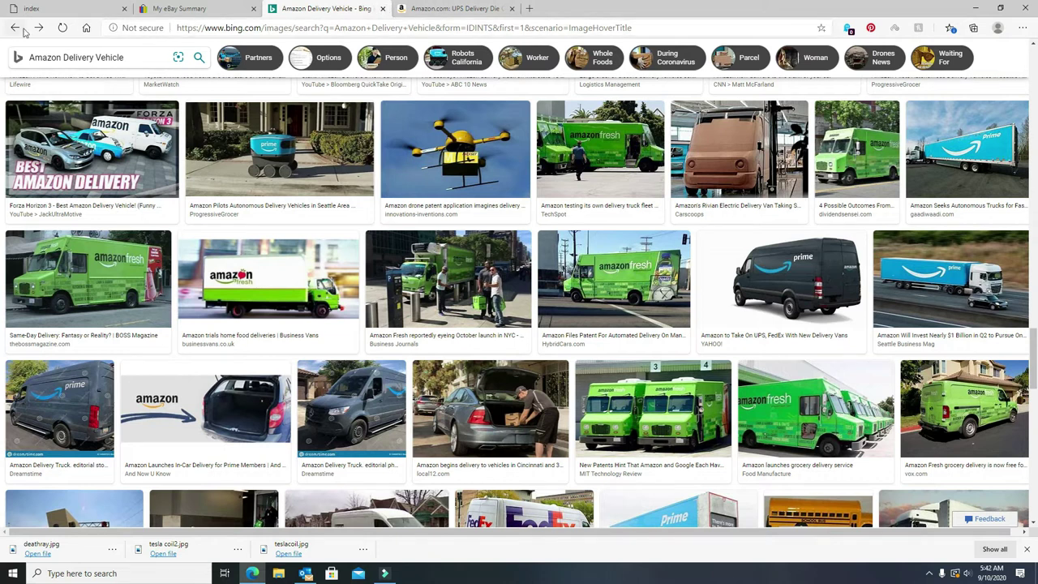
# Close the Amazon Delivery Vehicle image search tab
pyautogui.click(382, 8)
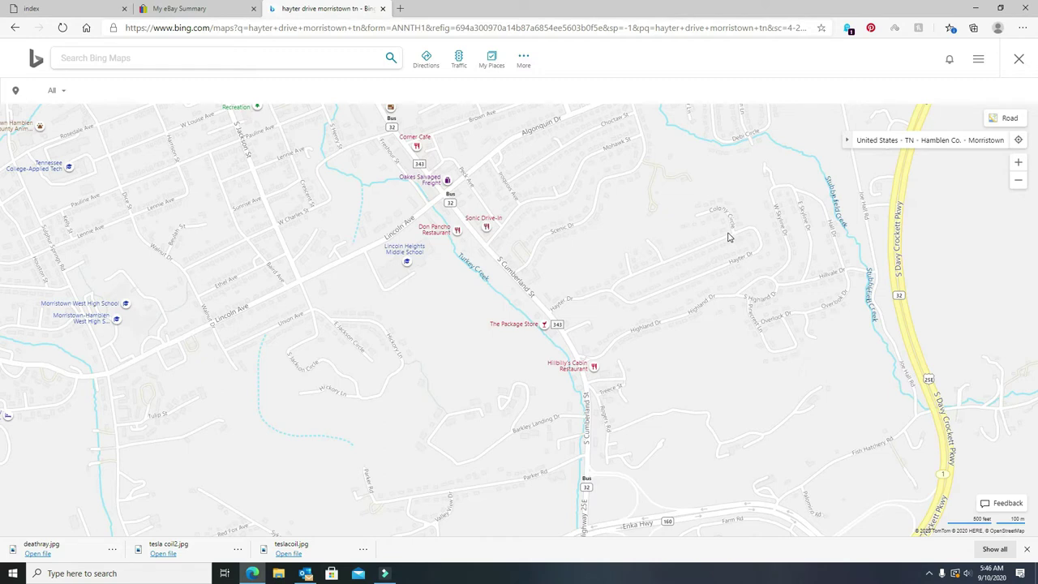
pyautogui.click(732, 241)
# Drag the map to pan north toward W Morris Blvd
pyautogui.moveTo(467, 306); pyautogui.dragTo(455, 420)
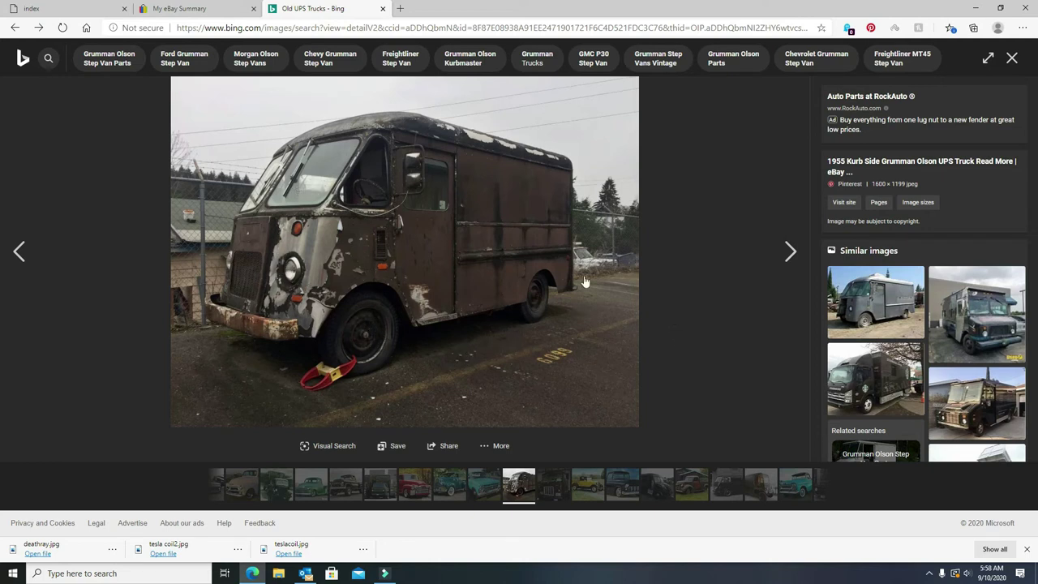
# Step back through browsing history past the White UPS Truck image results
pyautogui.click(14, 28)
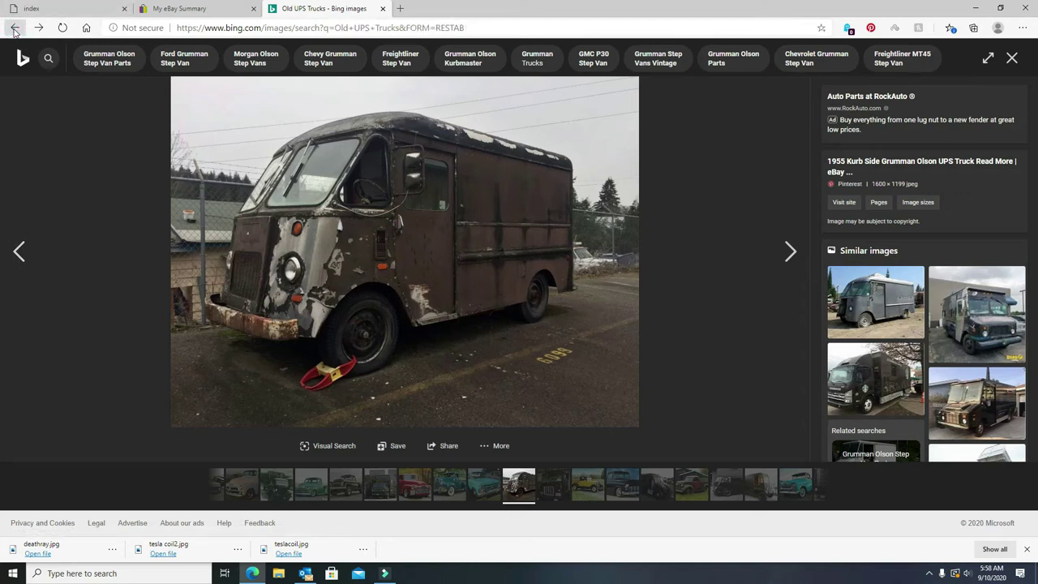
pyautogui.click(14, 28)
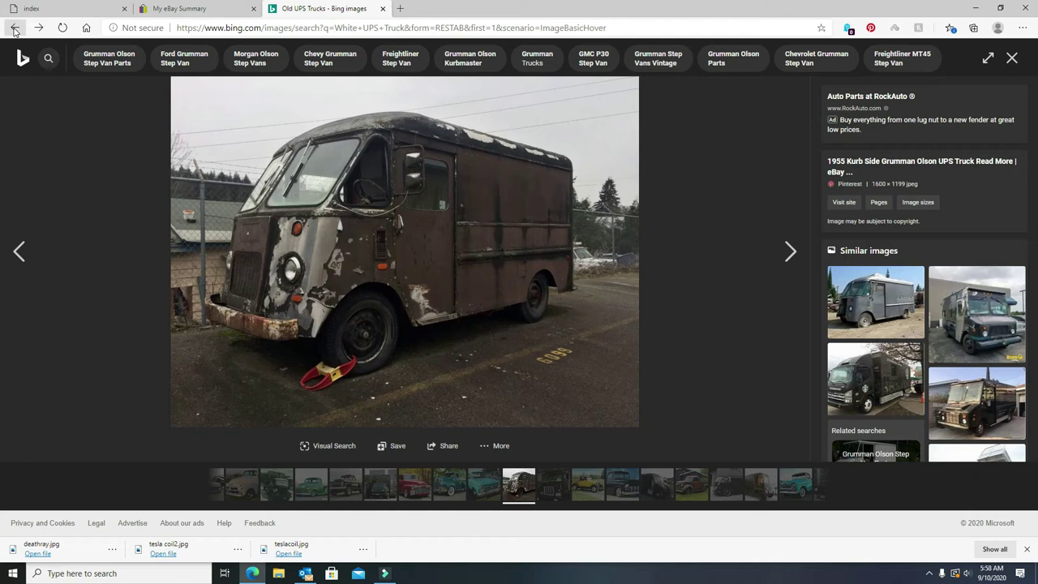
pyautogui.click(15, 28)
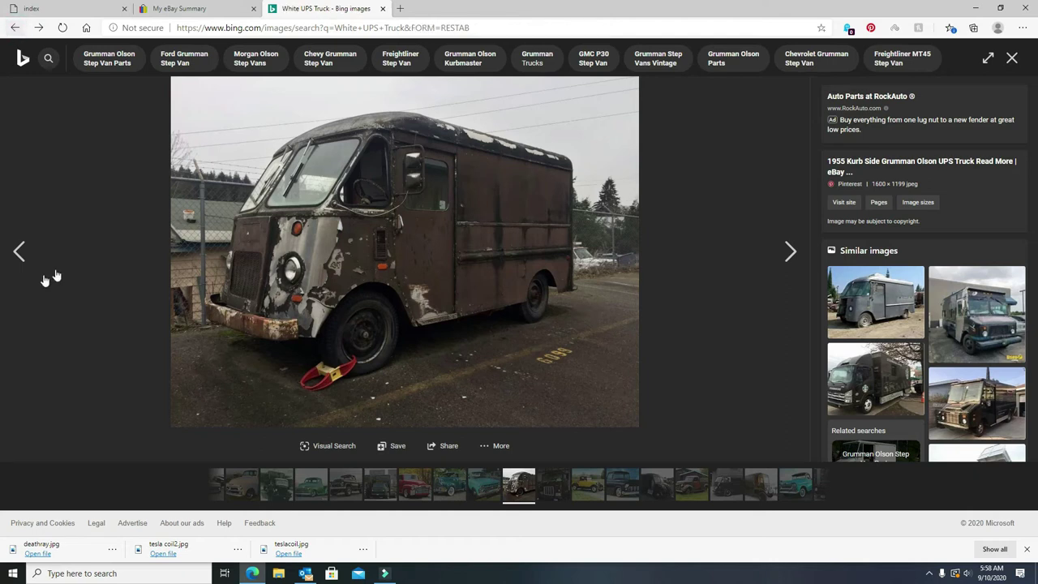
pyautogui.click(20, 251)
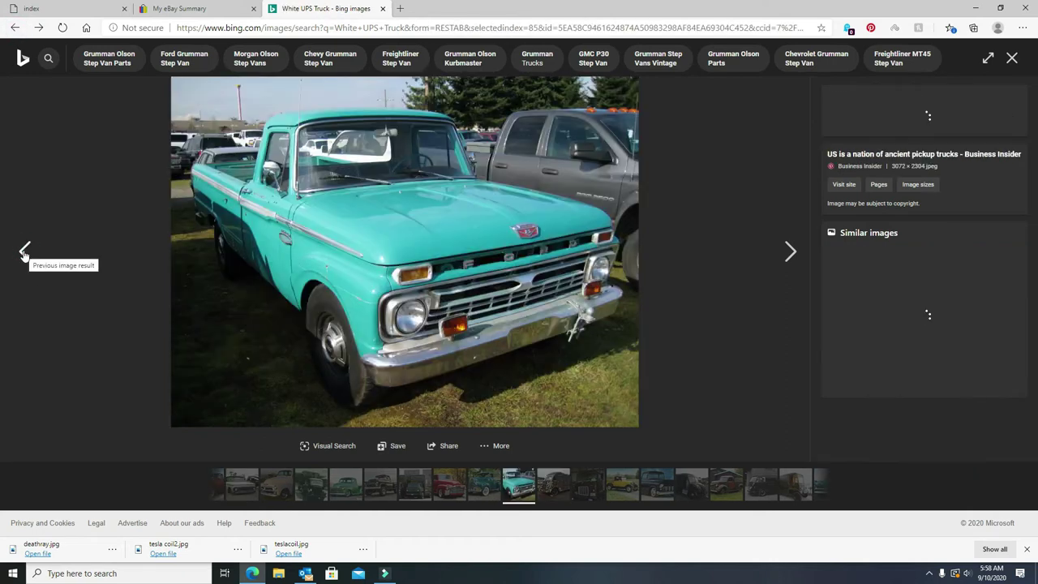
pyautogui.click(15, 28)
pyautogui.click(15, 28)
# Reopen the 'p1100 - Bing' page from the Back history list and show its images
pyautogui.rightClick(15, 28)
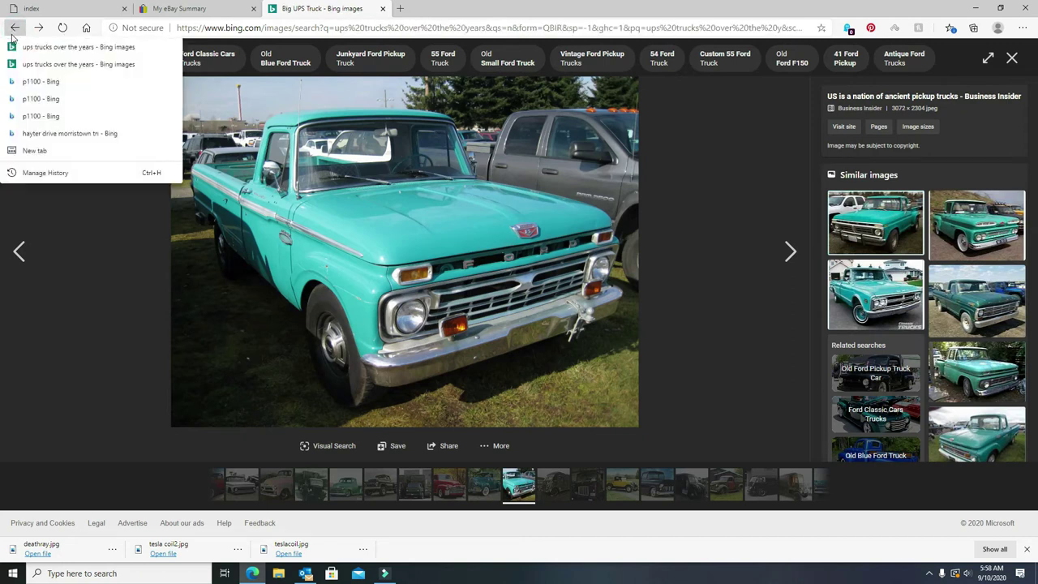
pyautogui.click(40, 81)
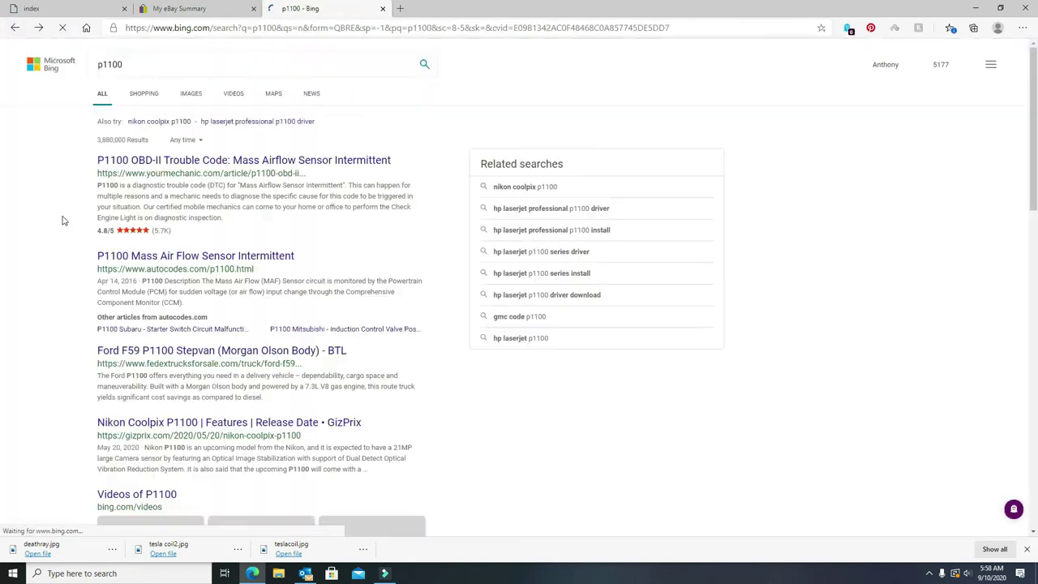
pyautogui.click(191, 93)
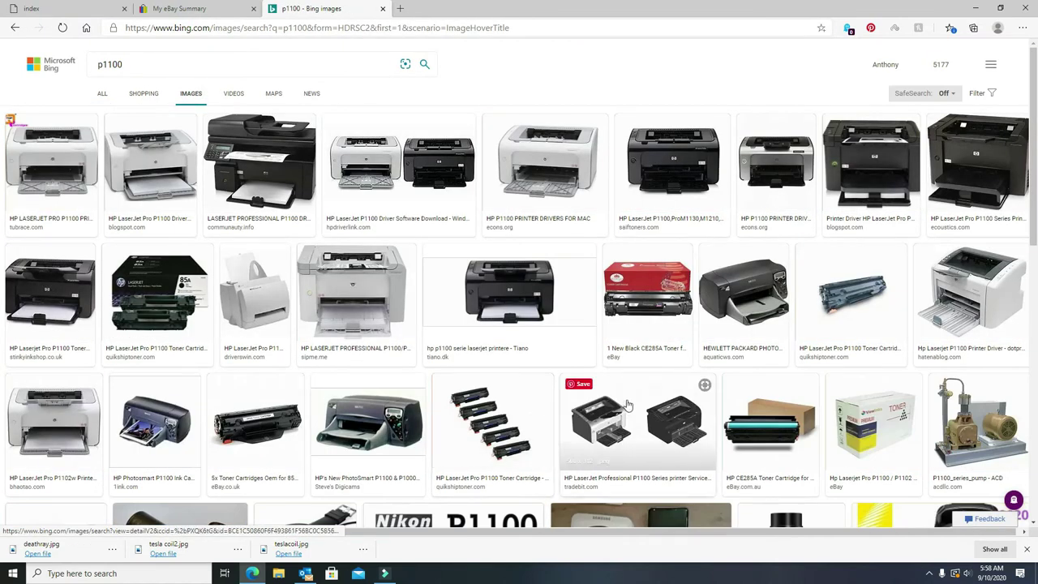
# Select the p1100 query text in the Bing search box
pyautogui.click(14, 28)
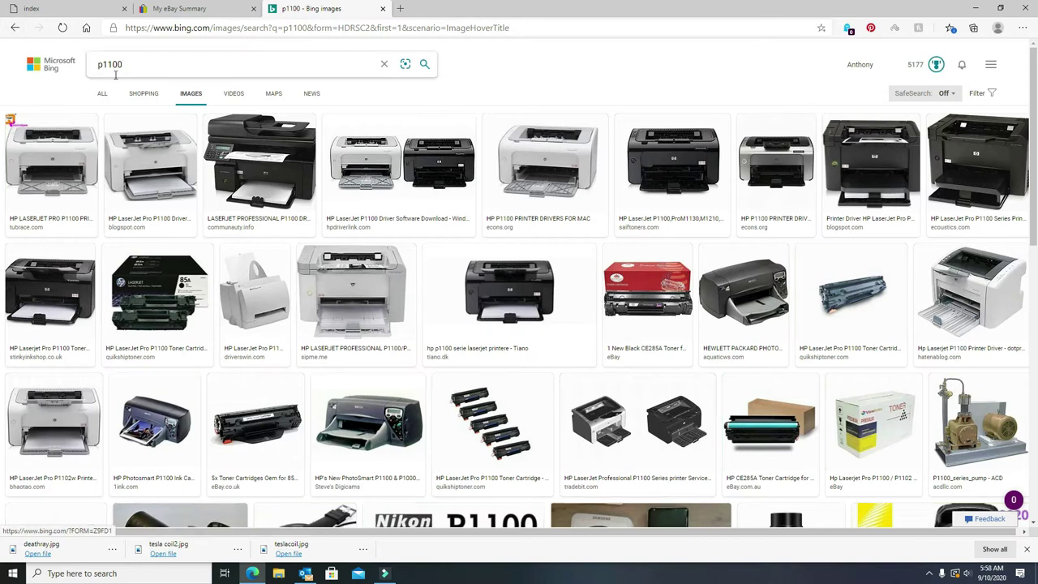
pyautogui.rightClick(15, 27)
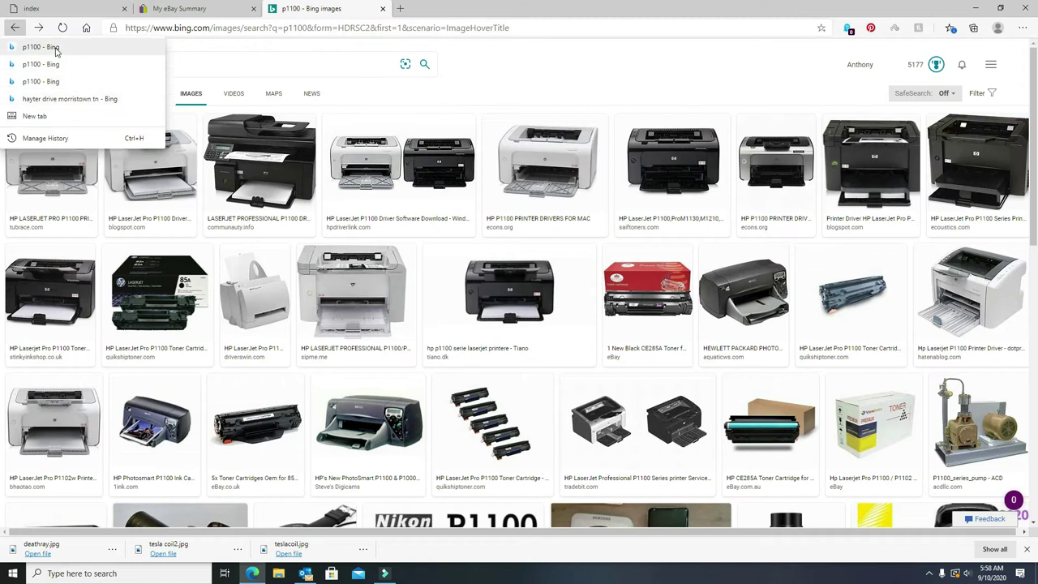
pyautogui.click(162, 64)
pyautogui.moveTo(113, 64)
pyautogui.mouseDown()
pyautogui.moveTo(127, 64)
pyautogui.moveTo(78, 70)
pyautogui.mouseUp()
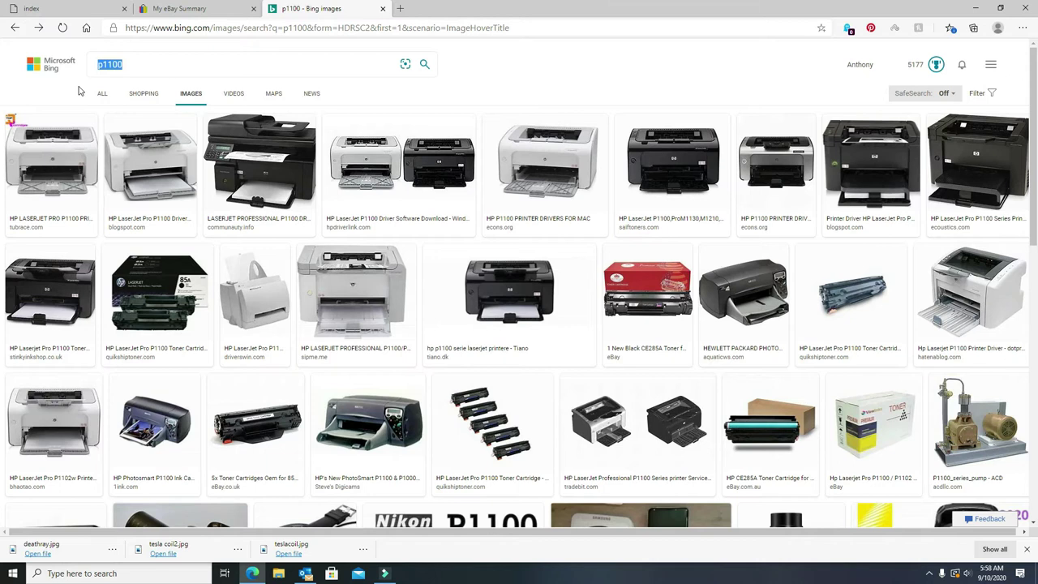
pyautogui.write('ups tr')
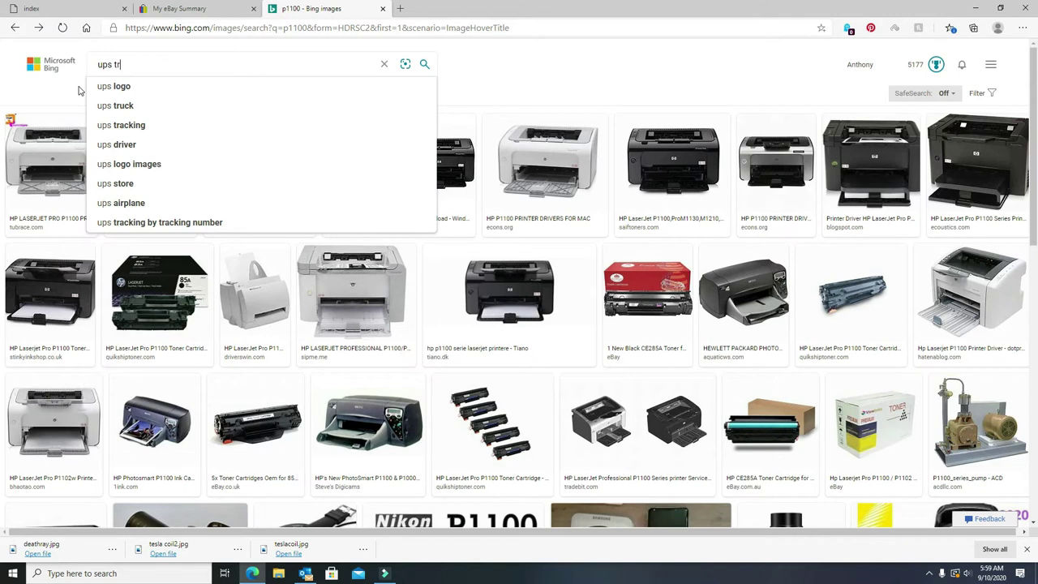
pyautogui.write('ucks')
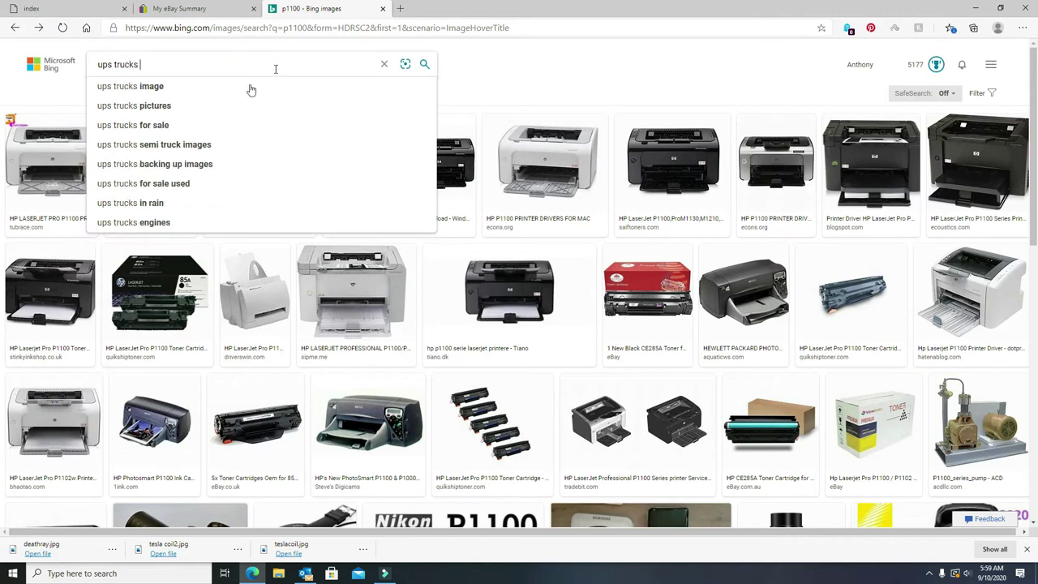
# Run the suggested 'ups trucks image' search
pyautogui.click(150, 86)
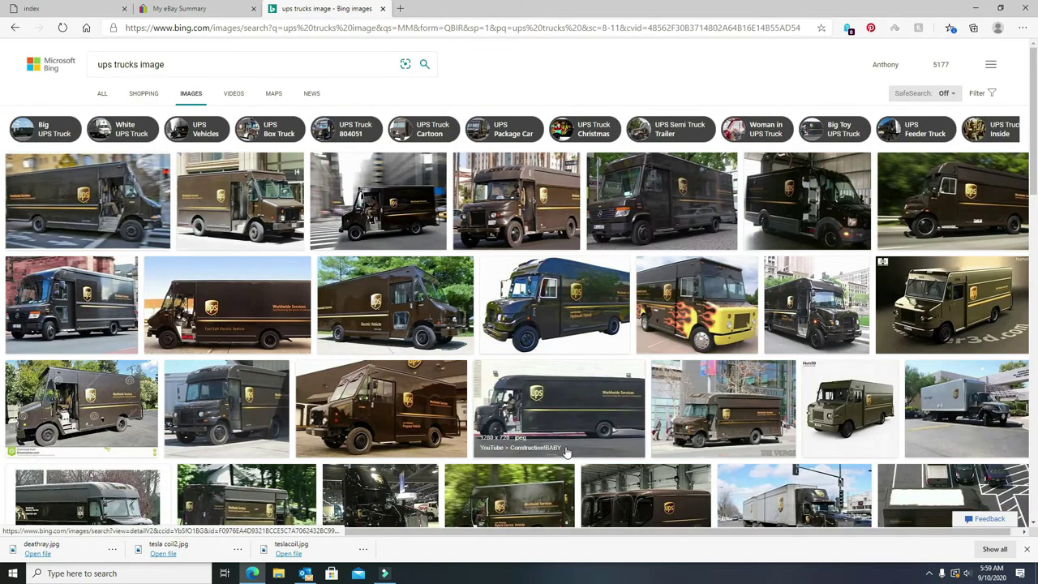
pyautogui.moveTo(661, 200)
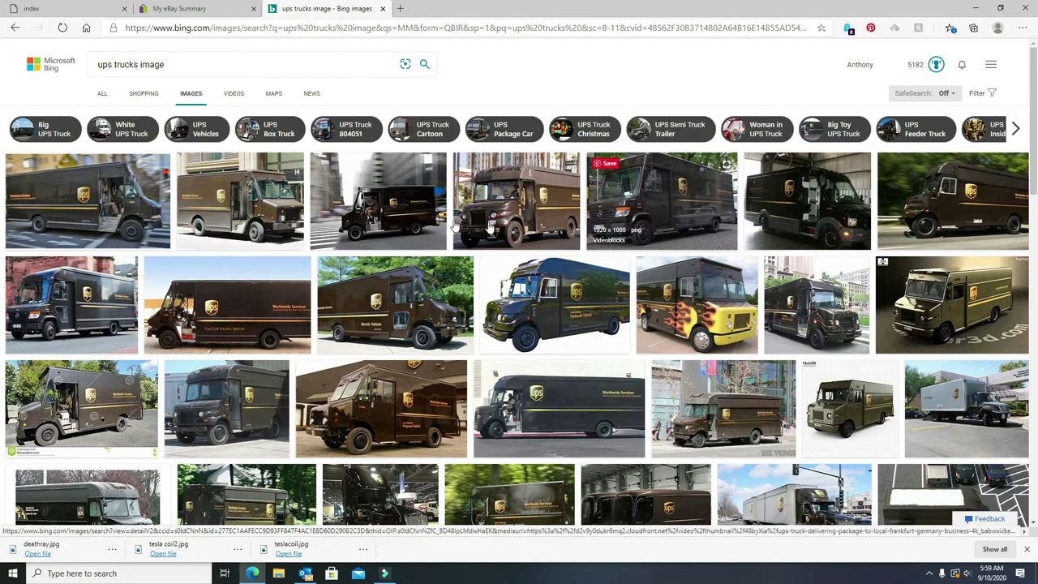
# Browse enlarged UPS truck photos with the next arrow and similar-image thumbnails
pyautogui.click(389, 199)
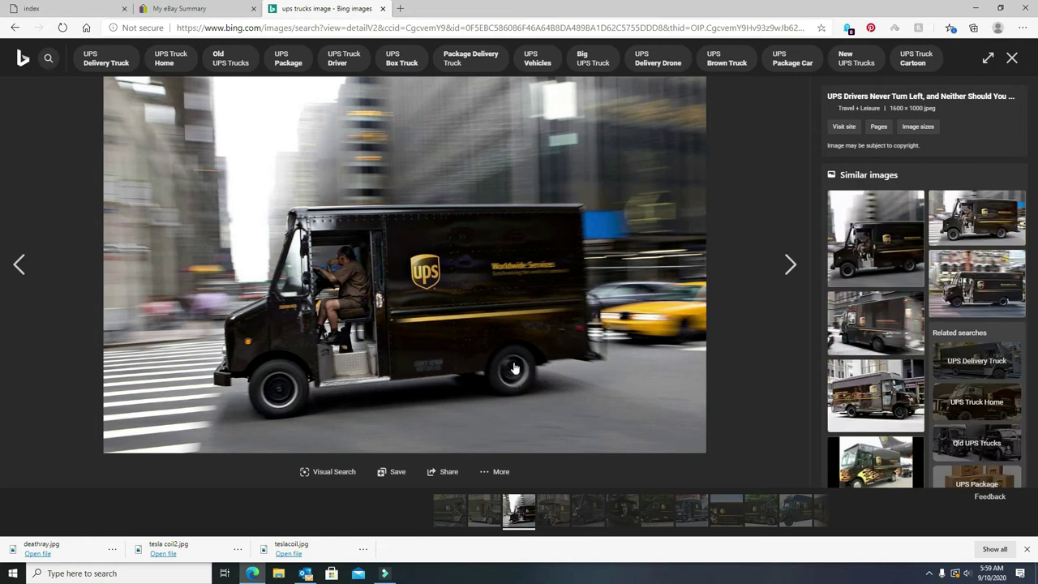
pyautogui.click(784, 266)
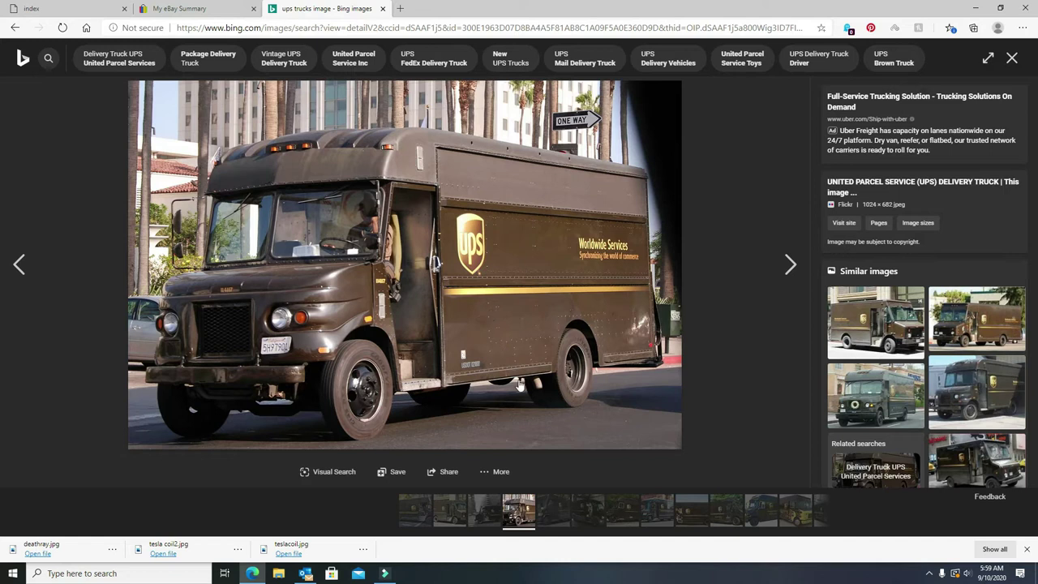
pyautogui.click(997, 460)
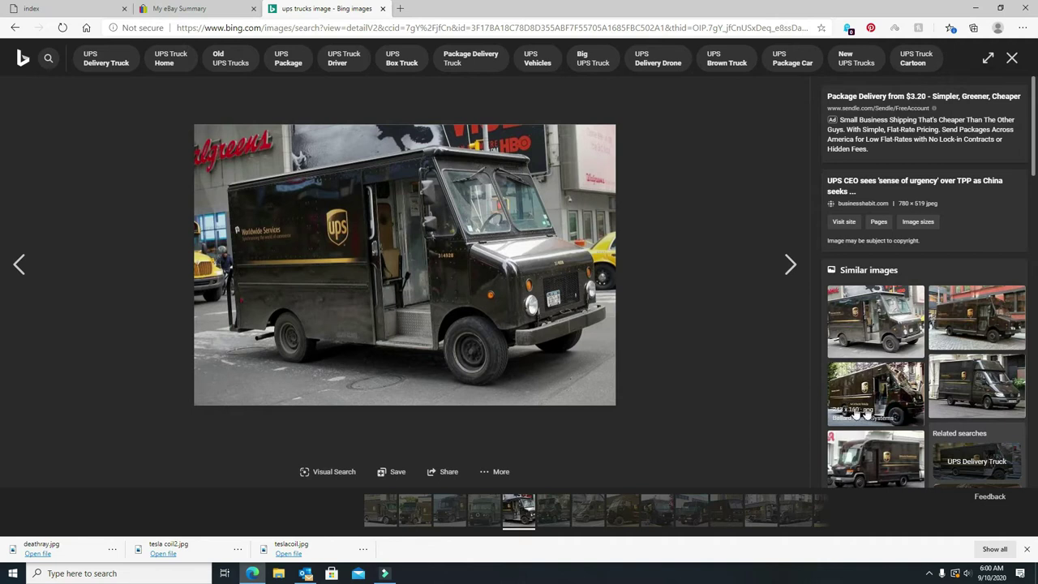
pyautogui.click(875, 393)
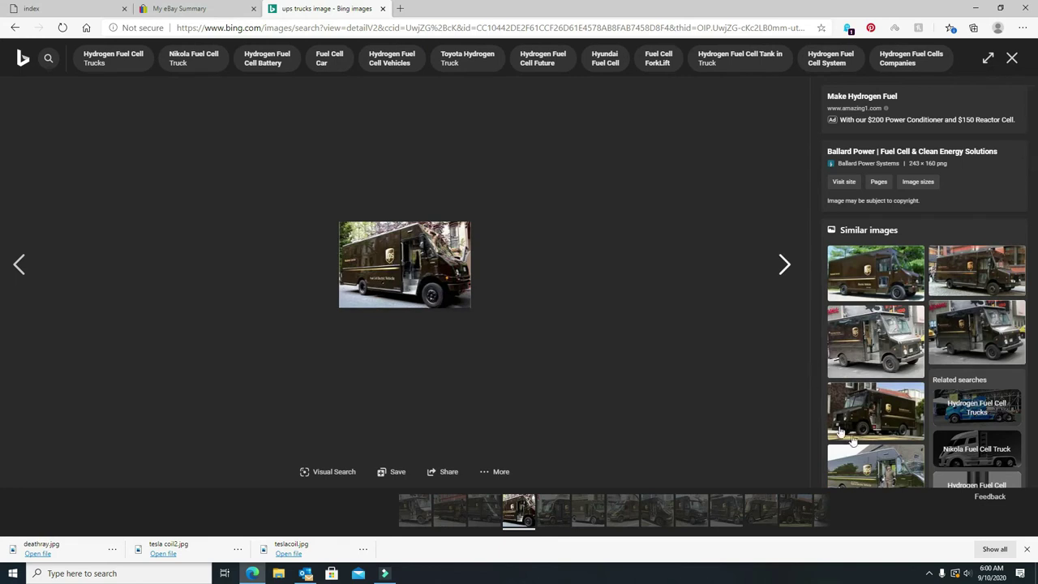
pyautogui.click(875, 409)
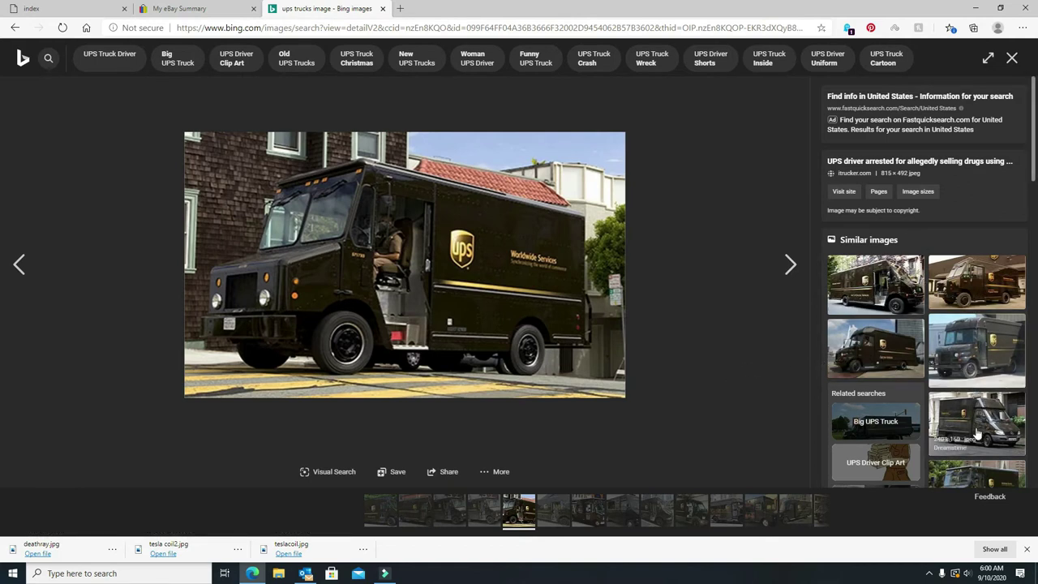
pyautogui.click(962, 355)
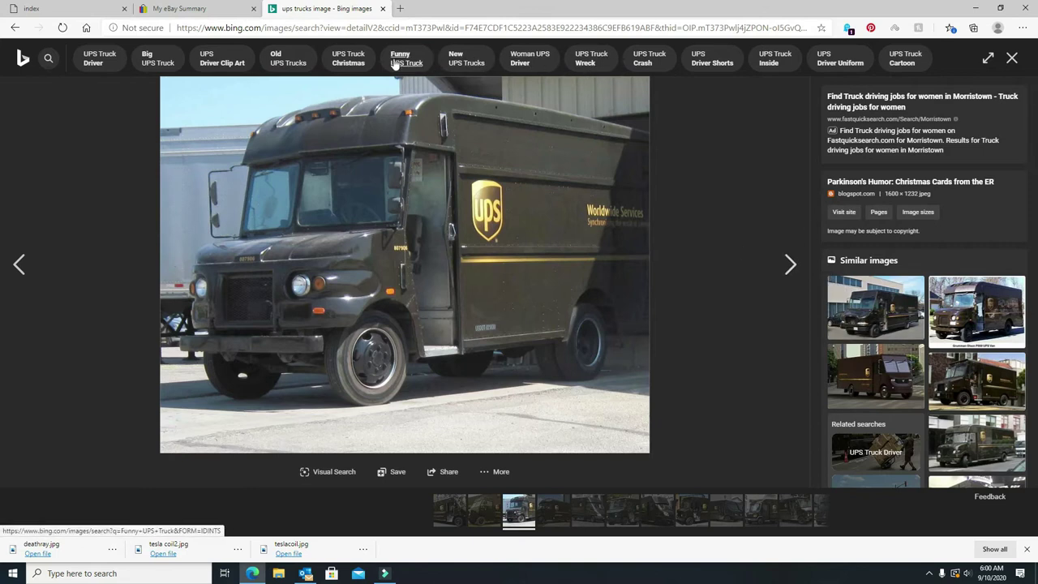
# Search images for 'Big UPS Truck' using the related-search chip
pyautogui.click(154, 65)
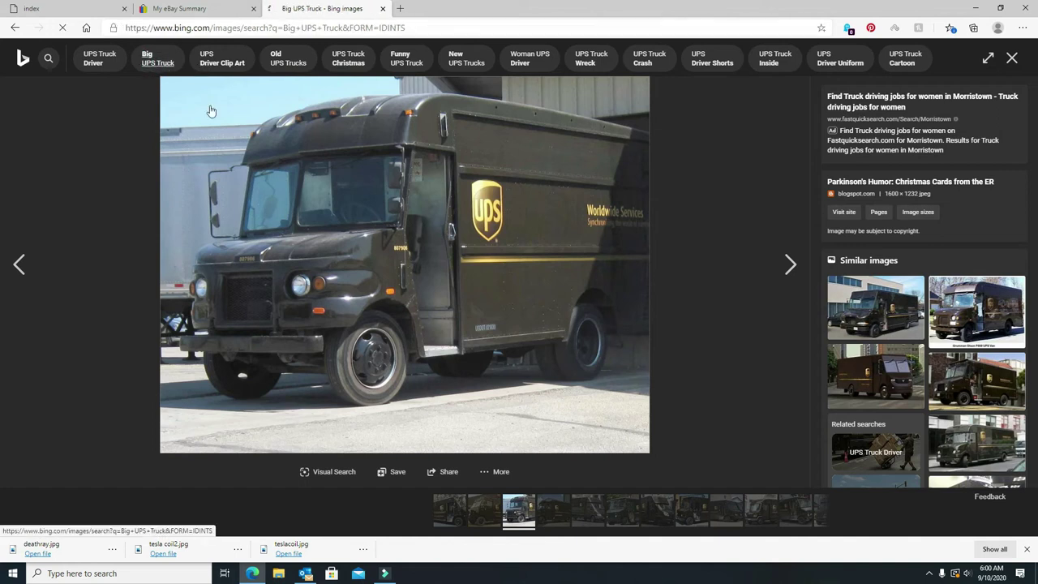
pyautogui.scroll(-1, 490, 264)
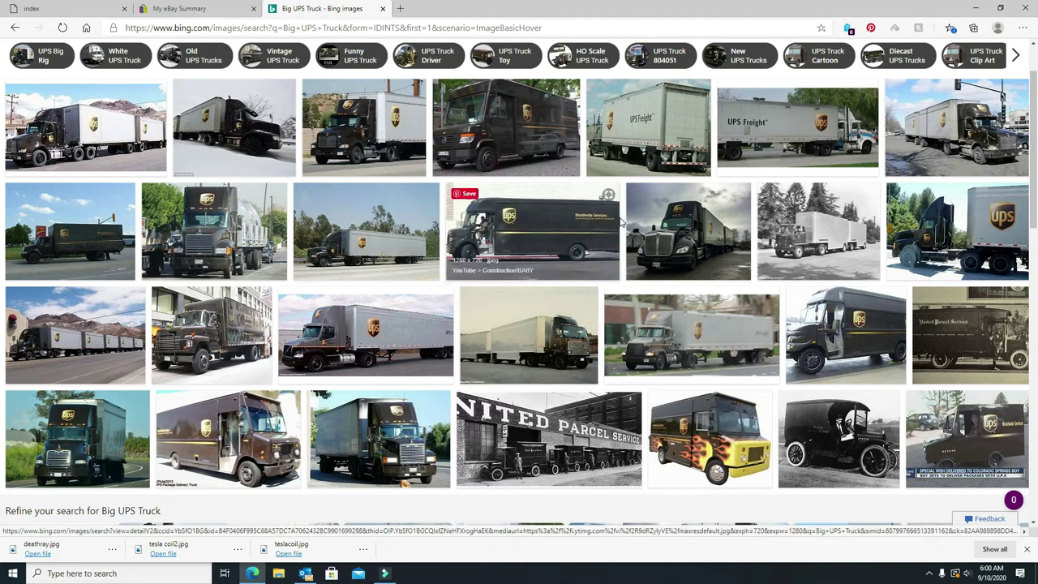
pyautogui.scroll(2, 560, 337)
pyautogui.scroll(-3, 626, 251)
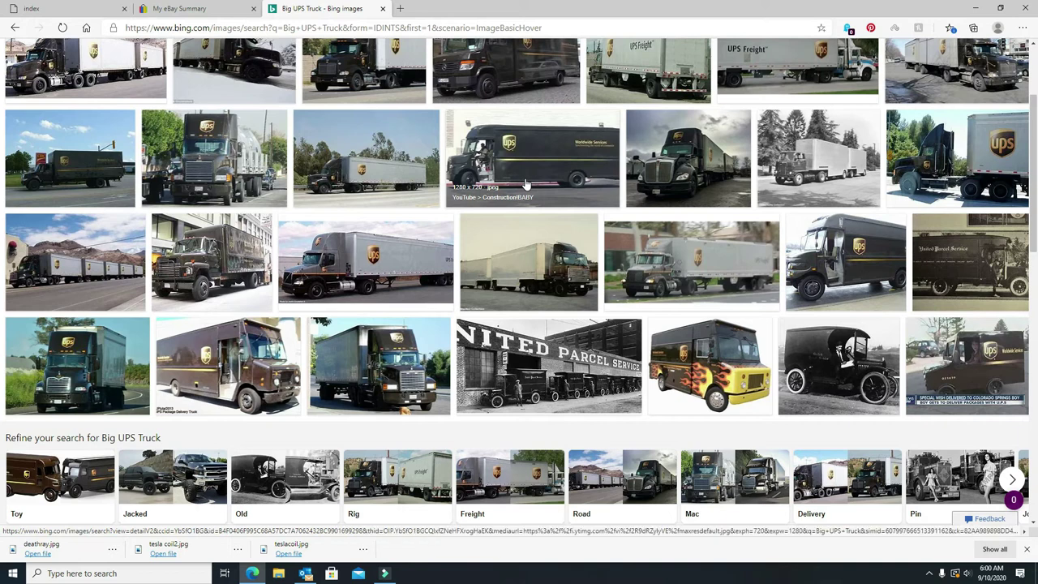
pyautogui.scroll(-2, 697, 239)
pyautogui.scroll(-2, 809, 372)
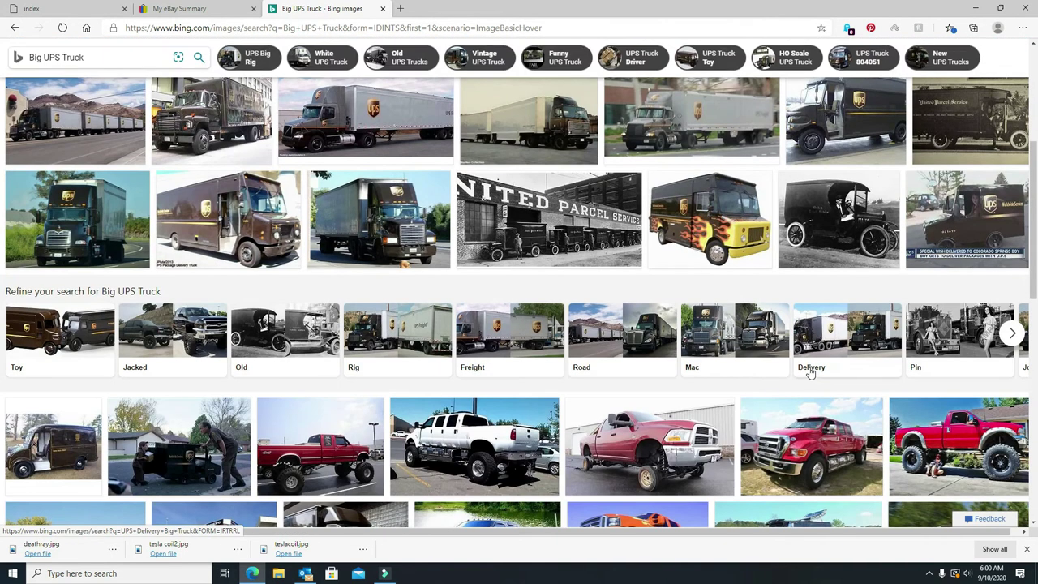
pyautogui.scroll(1, 809, 373)
pyautogui.moveTo(838, 219)
pyautogui.scroll(-3, 843, 296)
pyautogui.scroll(-3, 843, 296)
pyautogui.scroll(-3, 843, 296)
pyautogui.scroll(-3, 843, 296)
pyautogui.scroll(2, 843, 304)
pyautogui.scroll(-3, 674, 384)
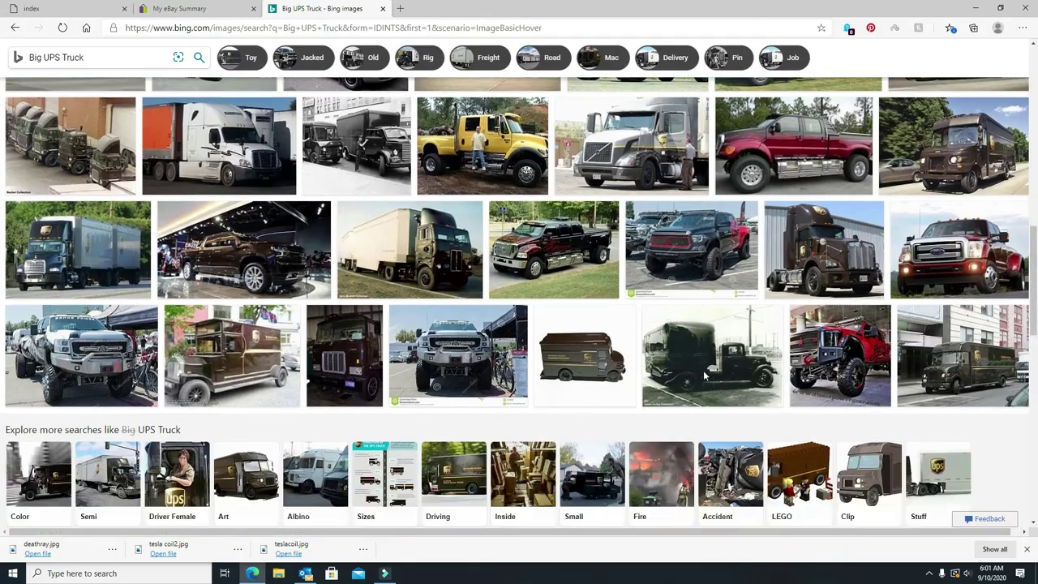
pyautogui.scroll(-3, 675, 384)
pyautogui.scroll(-3, 704, 376)
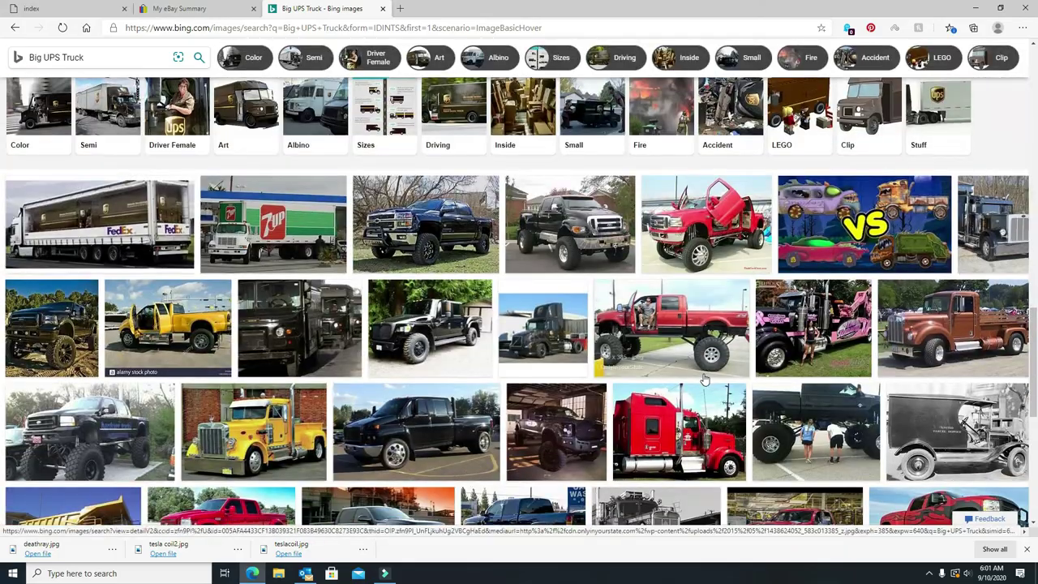
pyautogui.scroll(-1, 704, 375)
pyautogui.scroll(-3, 704, 376)
pyautogui.scroll(5, 742, 379)
pyautogui.scroll(4, 743, 380)
pyautogui.scroll(3, 742, 379)
pyautogui.scroll(2, 742, 379)
pyautogui.scroll(2, 762, 374)
pyautogui.scroll(1, 762, 375)
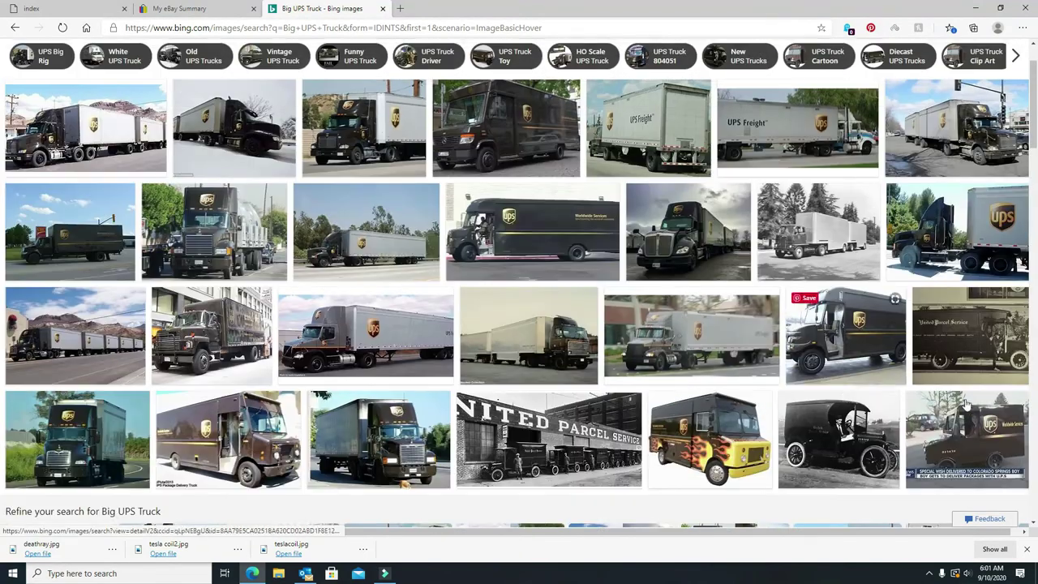
pyautogui.scroll(2, 847, 442)
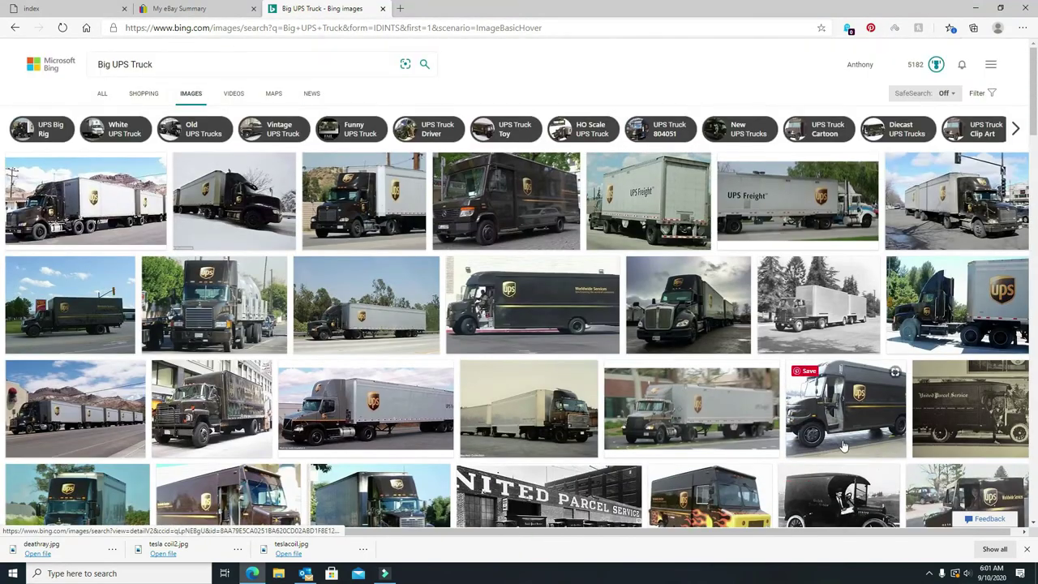
pyautogui.click(202, 129)
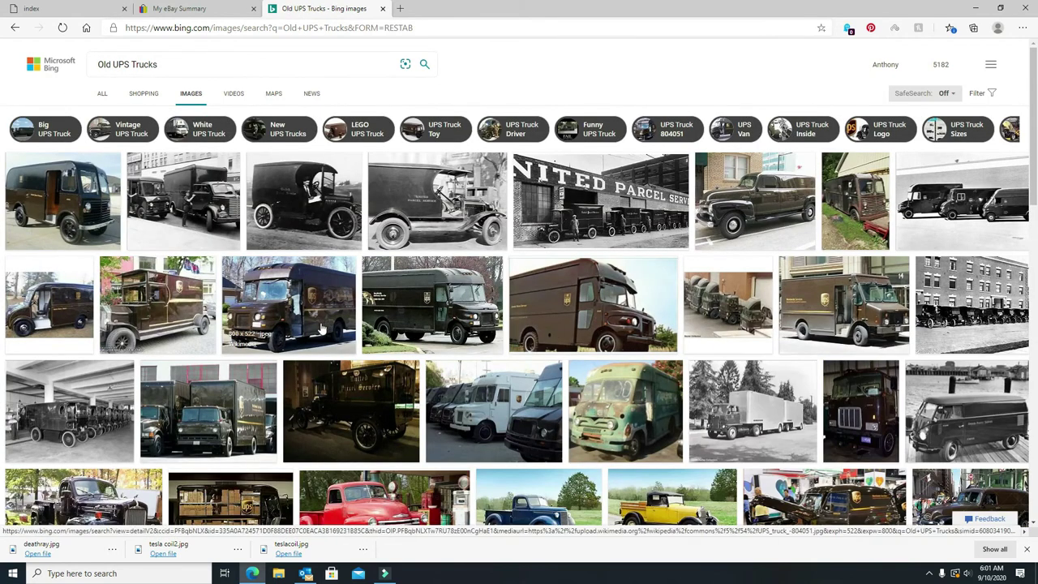
pyautogui.scroll(-2, 577, 320)
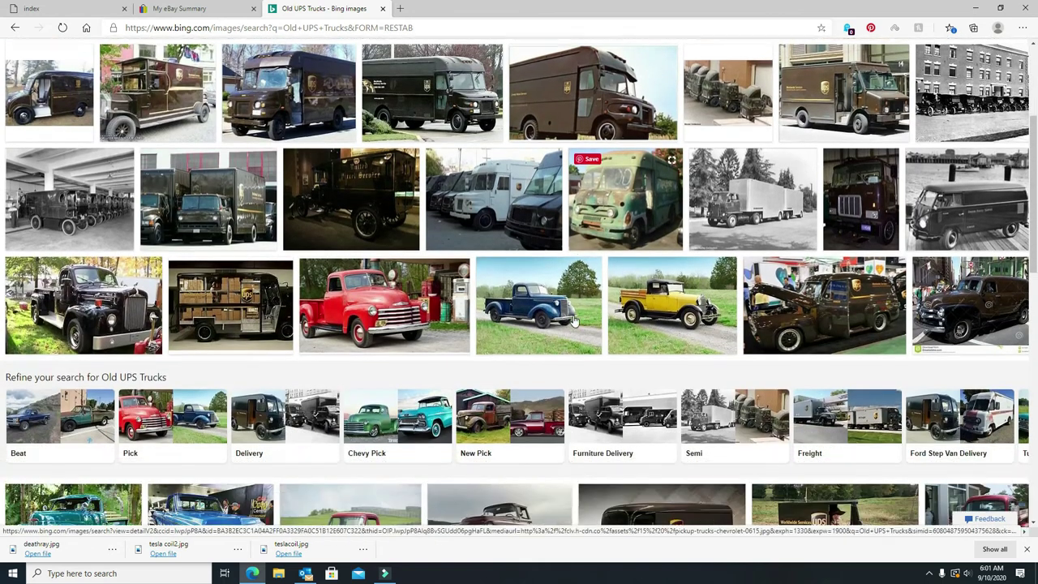
pyautogui.scroll(-2, 570, 318)
pyautogui.scroll(-1, 570, 318)
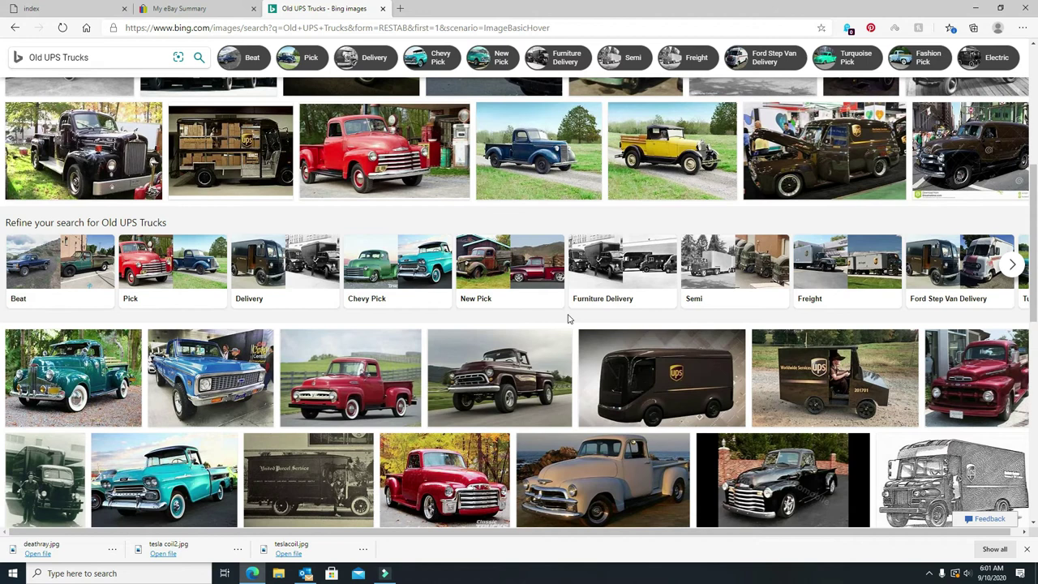
pyautogui.scroll(-1, 570, 317)
pyautogui.scroll(-1, 570, 318)
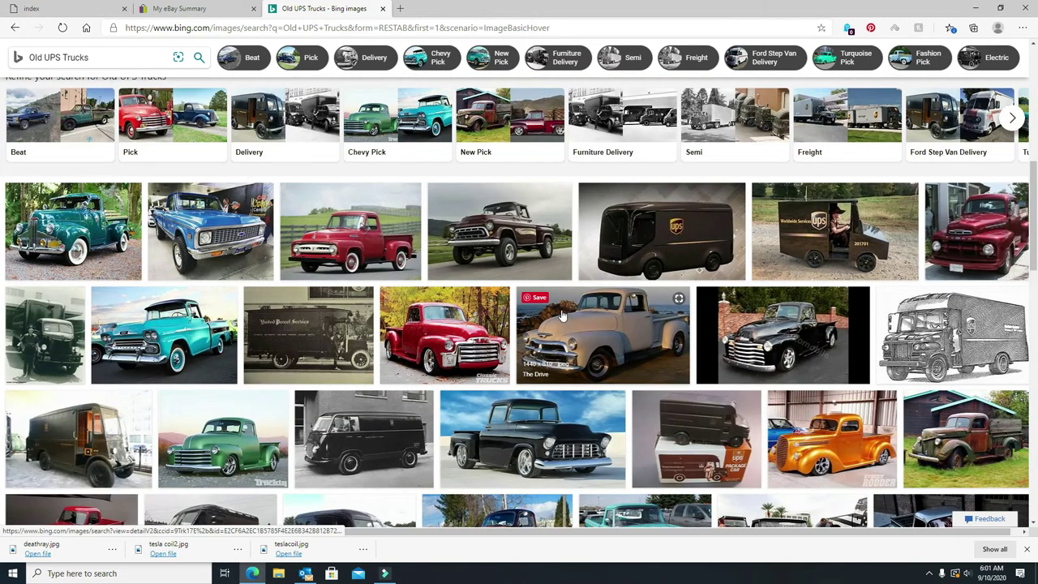
pyautogui.scroll(-1, 561, 314)
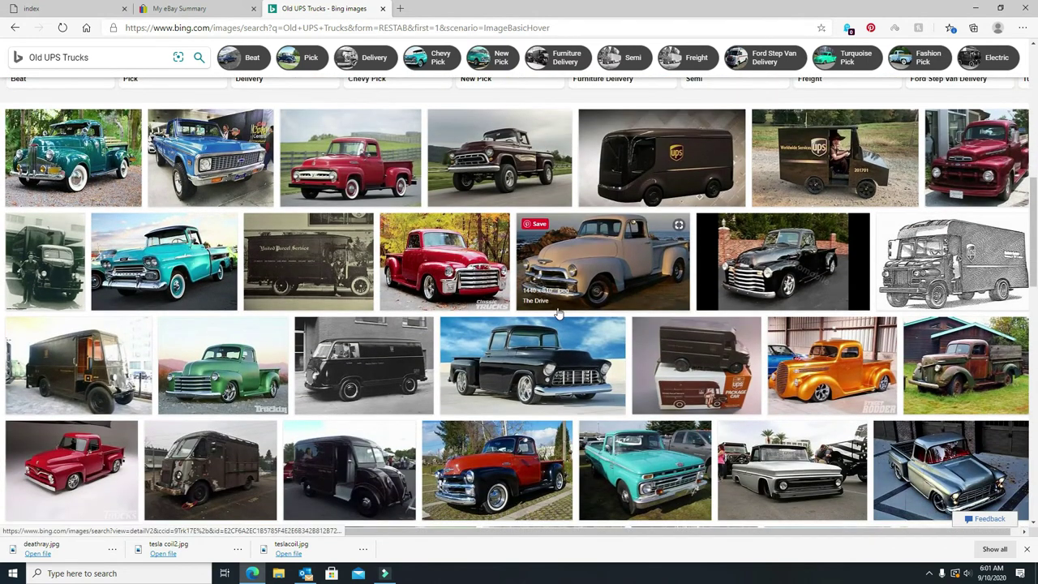
pyautogui.scroll(-2, 558, 311)
pyautogui.scroll(-1, 558, 311)
pyautogui.scroll(-1, 557, 311)
pyautogui.scroll(-2, 553, 310)
pyautogui.scroll(-1, 553, 309)
pyautogui.scroll(-1, 553, 309)
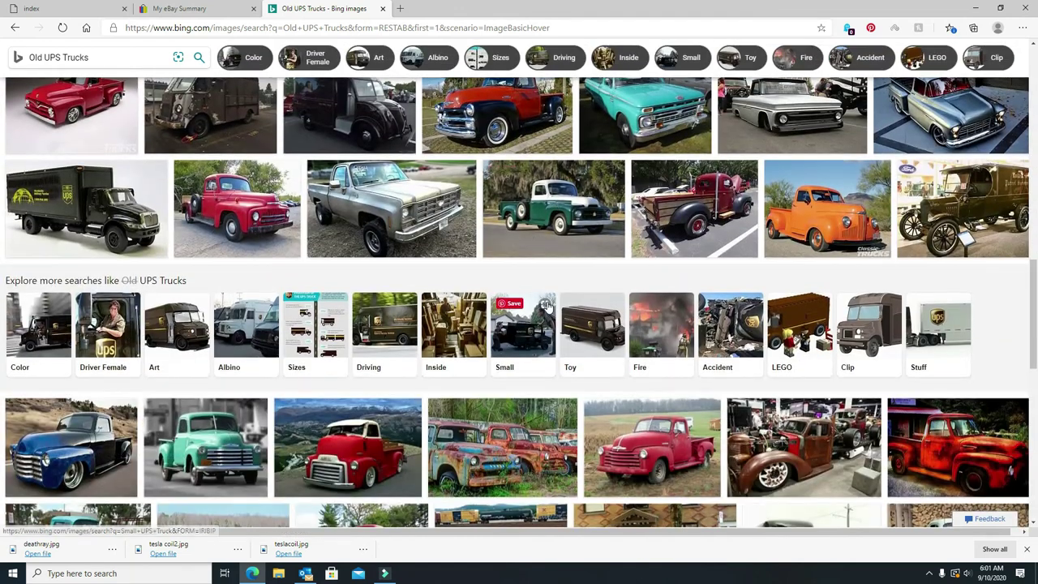
pyautogui.scroll(-3, 648, 272)
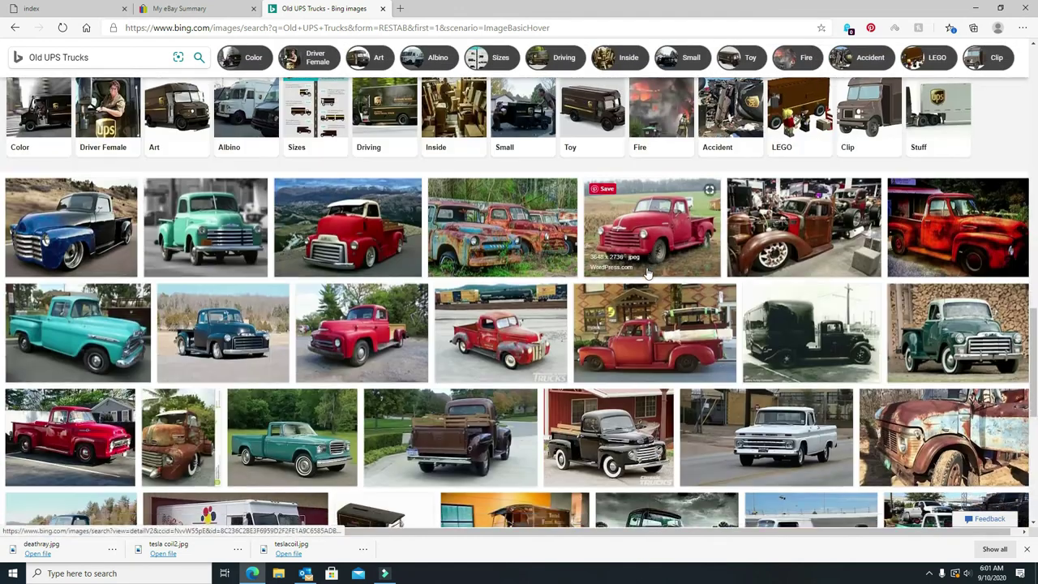
pyautogui.scroll(3, 648, 272)
pyautogui.scroll(2, 640, 274)
pyautogui.scroll(2, 636, 274)
pyautogui.scroll(1, 633, 276)
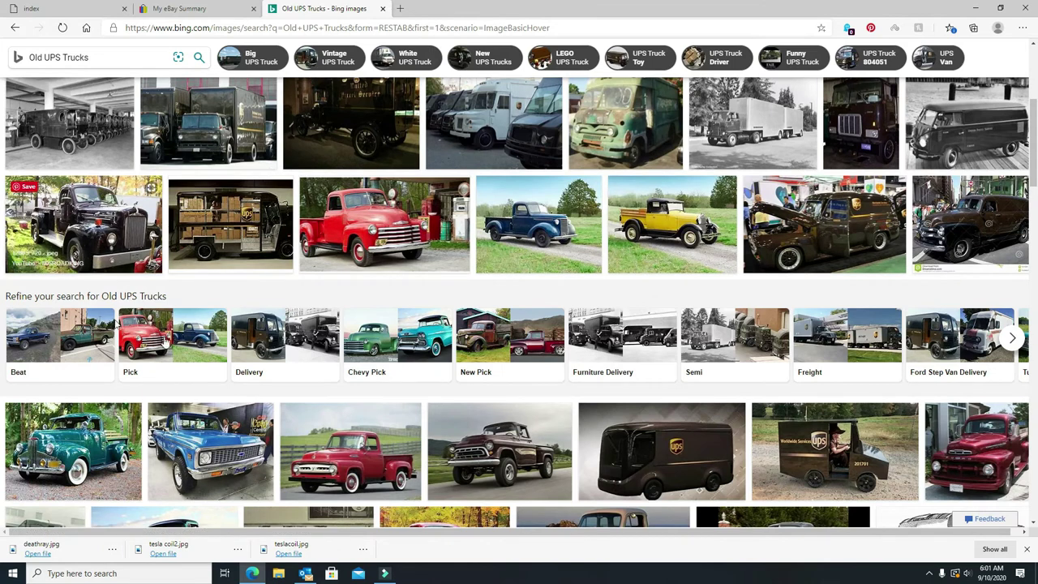
pyautogui.scroll(5, 268, 280)
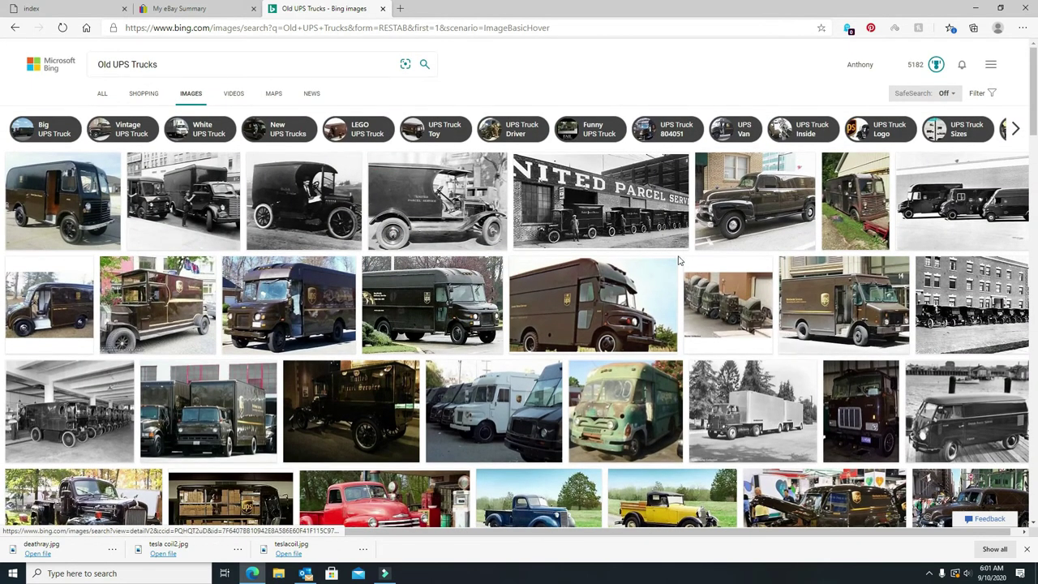
# Show Vintage UPS Truck results, preview the toy delivery truck image, then go back
pyautogui.moveTo(184, 200)
pyautogui.click(122, 128)
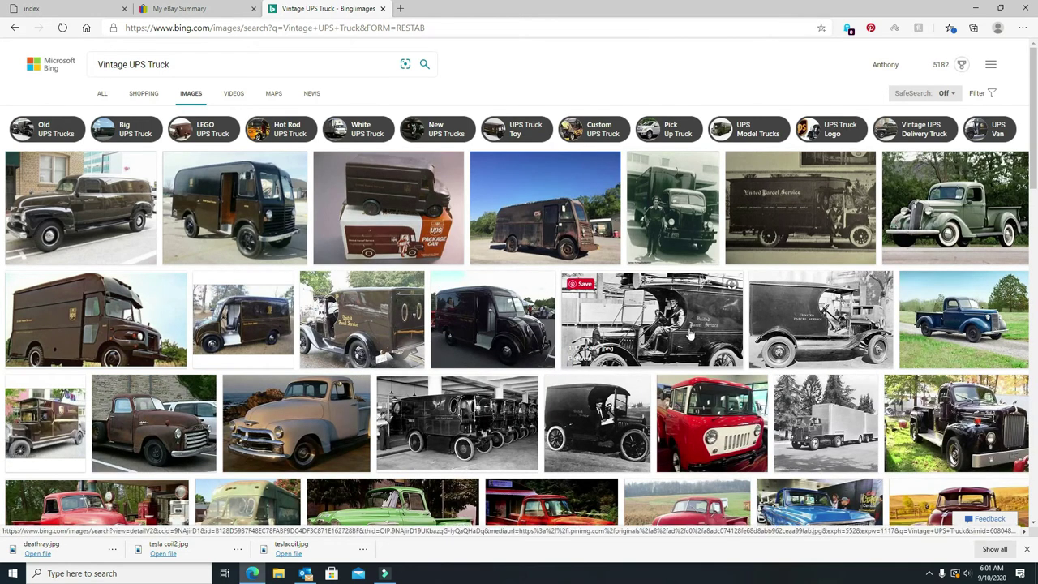
pyautogui.scroll(-1, 691, 334)
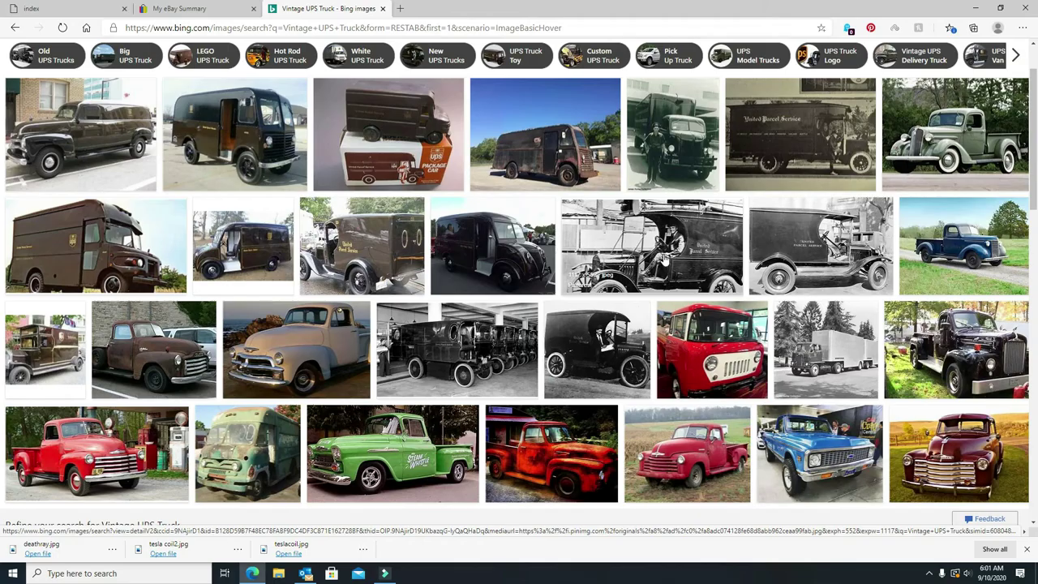
pyautogui.scroll(-3, 662, 258)
pyautogui.scroll(-3, 657, 255)
pyautogui.scroll(-2, 653, 254)
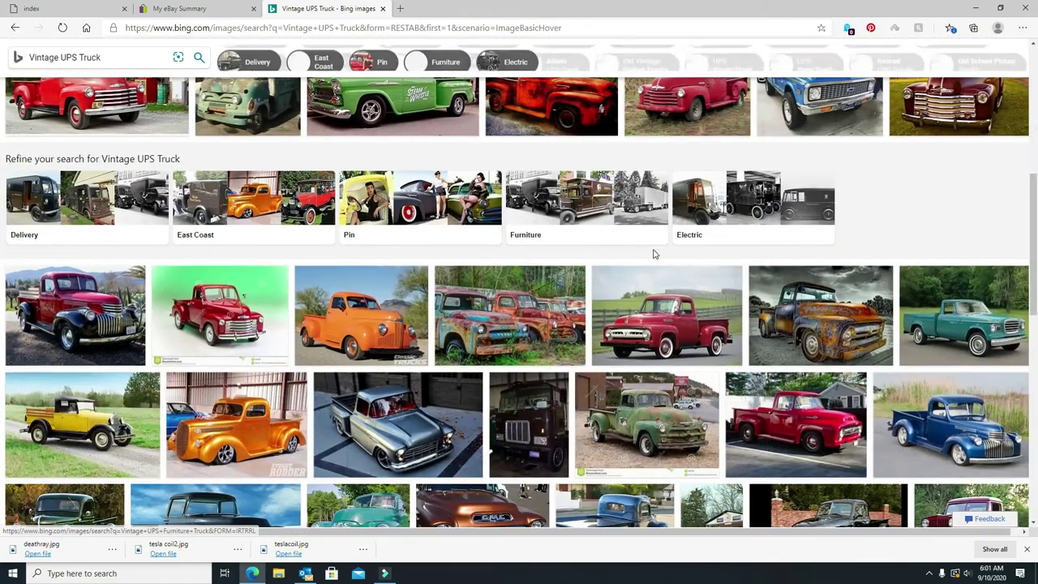
pyautogui.scroll(-3, 813, 256)
pyautogui.scroll(-4, 813, 256)
pyautogui.scroll(-4, 814, 257)
pyautogui.scroll(2, 809, 257)
pyautogui.scroll(1, 805, 257)
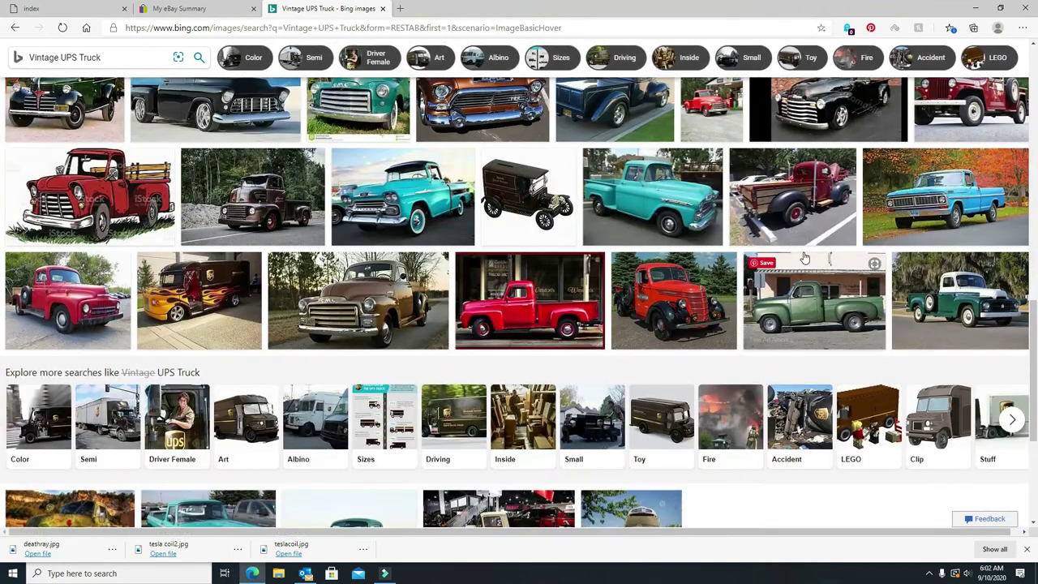
pyautogui.click(543, 192)
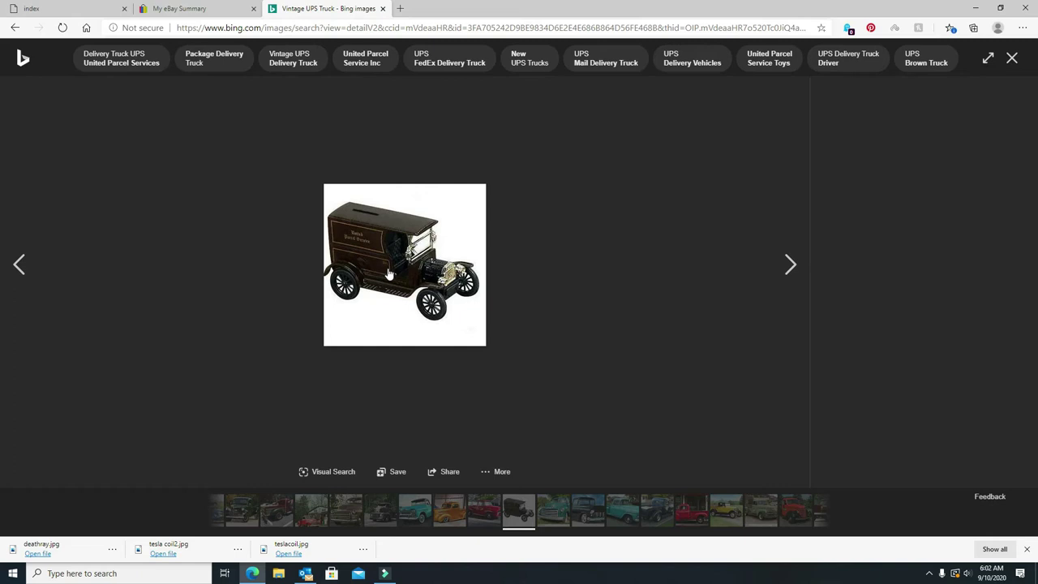
pyautogui.click(1011, 63)
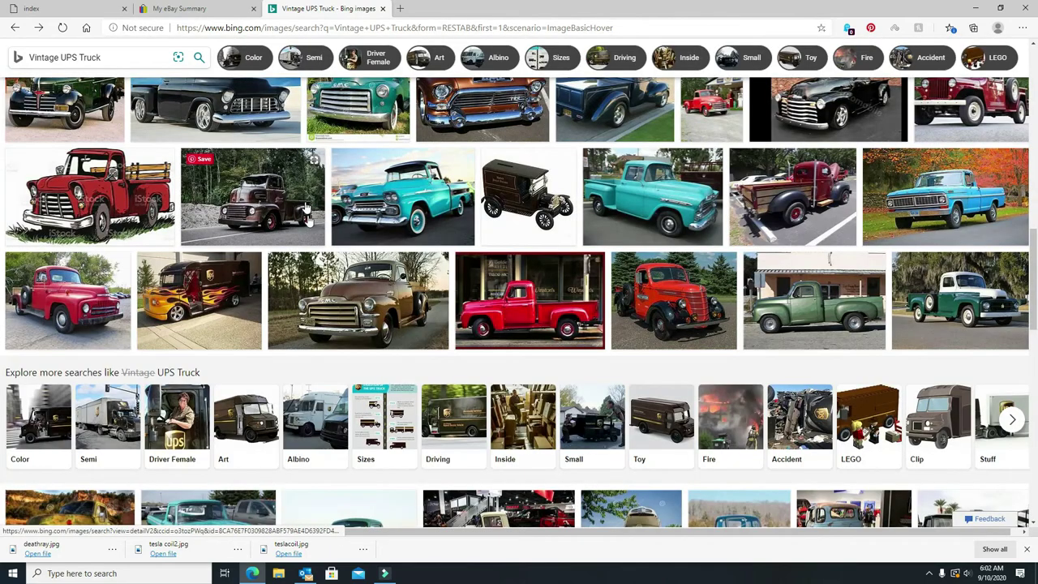
pyautogui.scroll(5, 311, 231)
pyautogui.scroll(5, 311, 231)
pyautogui.scroll(5, 310, 231)
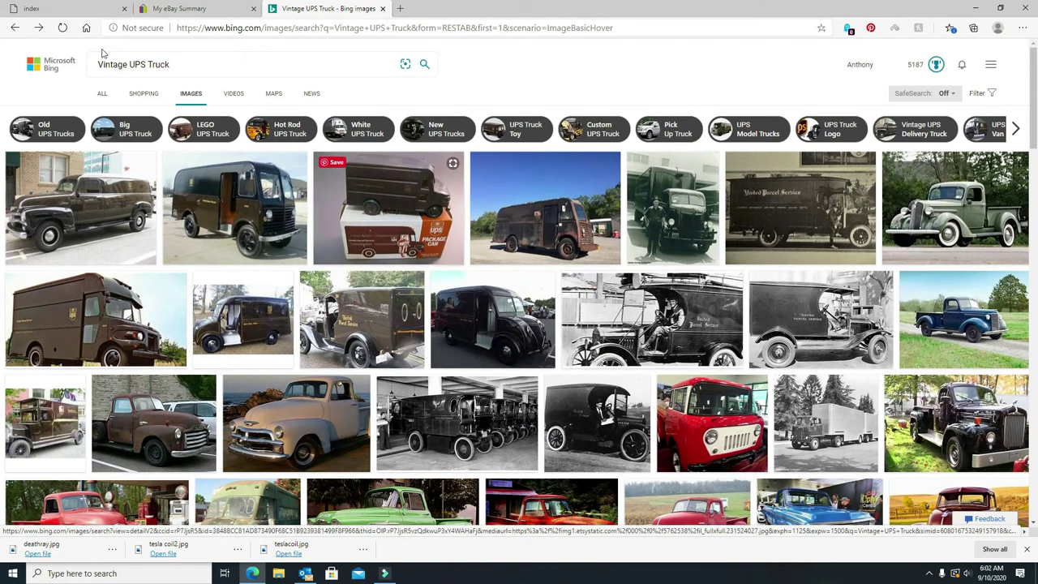
pyautogui.click(15, 28)
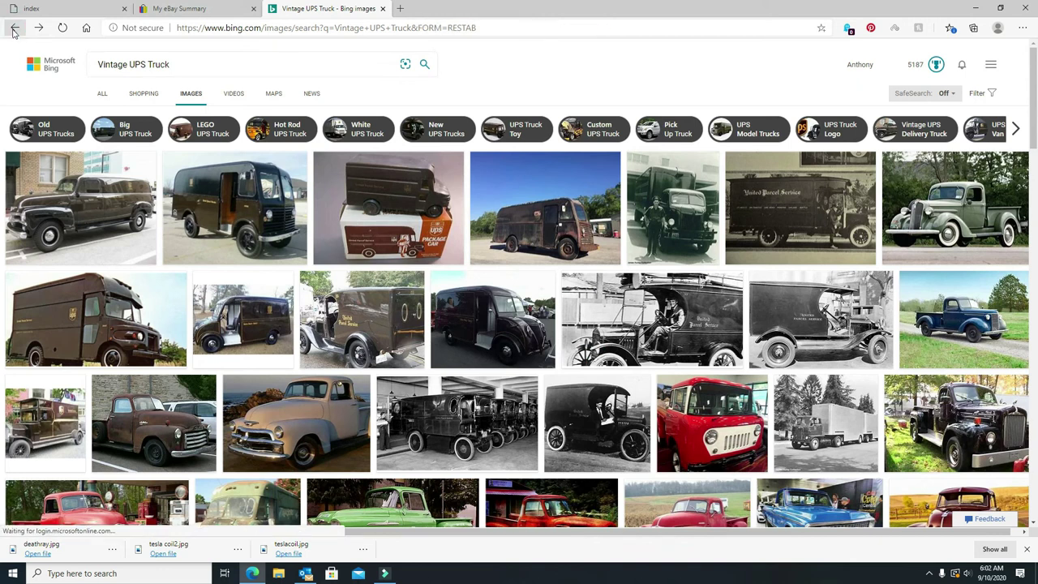
# Search images for 'Big UPS Truck' using its chip
pyautogui.click(128, 133)
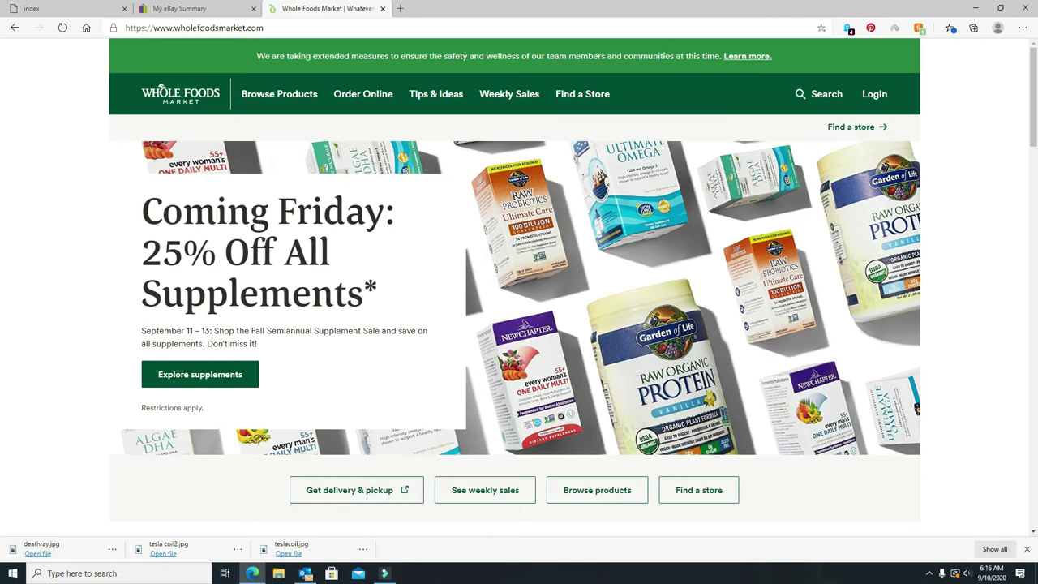
pyautogui.scroll(-3, 608, 381)
pyautogui.scroll(-5, 611, 375)
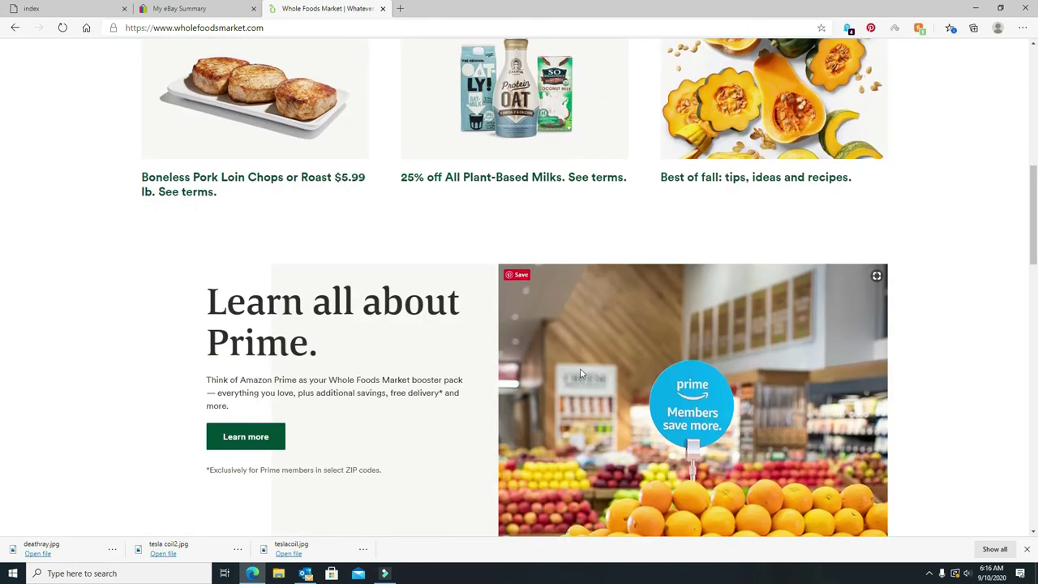
pyautogui.scroll(-3, 610, 376)
pyautogui.scroll(-5, 610, 375)
pyautogui.scroll(-3, 380, 412)
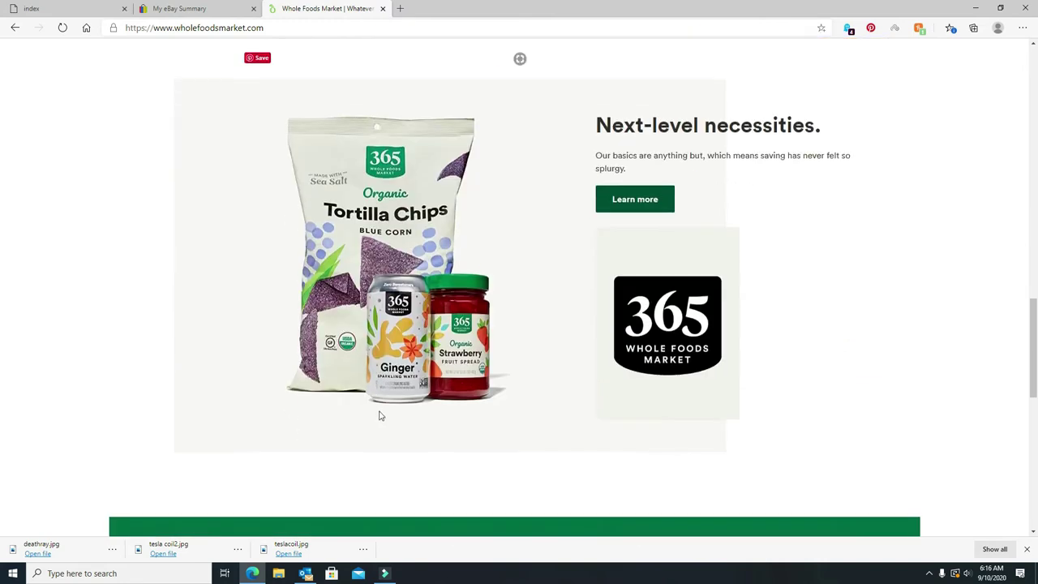
pyautogui.scroll(-3, 381, 414)
pyautogui.scroll(-4, 383, 419)
pyautogui.scroll(-3, 383, 419)
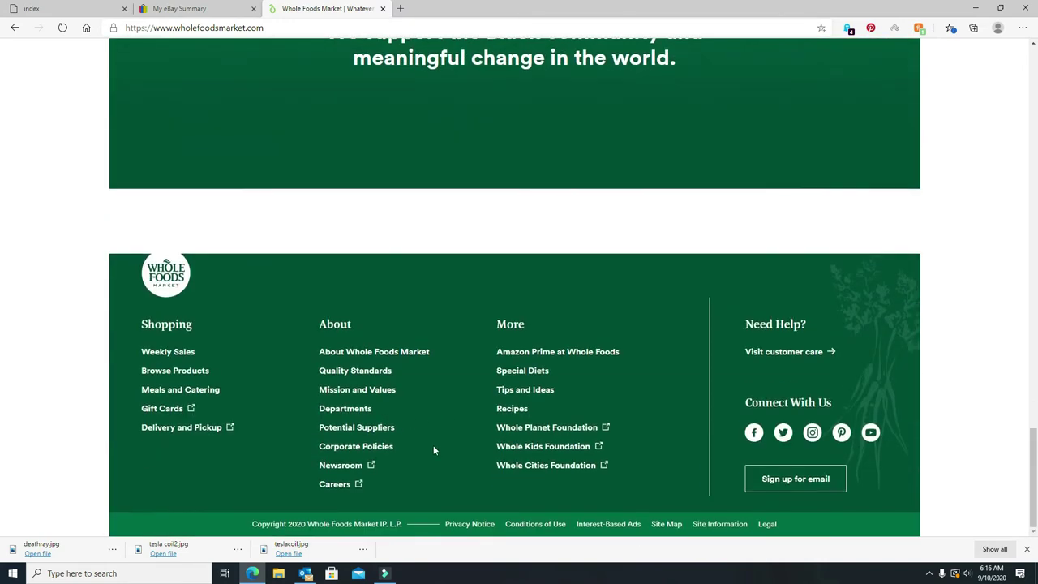
pyautogui.scroll(4, 433, 445)
pyautogui.scroll(5, 436, 444)
pyautogui.scroll(5, 421, 324)
pyautogui.scroll(-3, 413, 240)
pyautogui.scroll(-5, 442, 170)
pyautogui.scroll(-5, 519, 178)
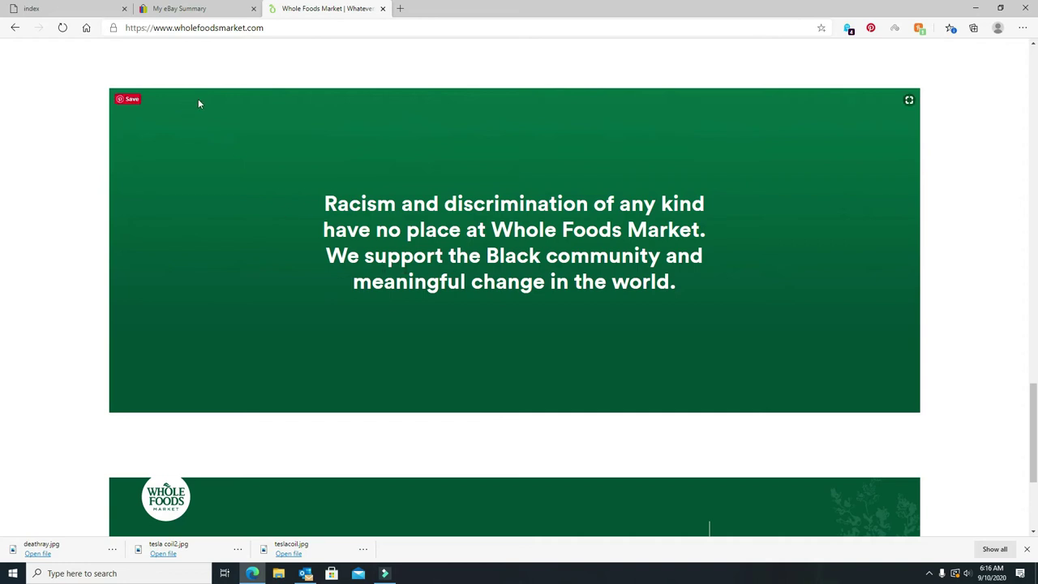
pyautogui.scroll(2, 190, 133)
pyautogui.scroll(5, 202, 105)
pyautogui.scroll(5, 203, 102)
pyautogui.scroll(4, 138, 80)
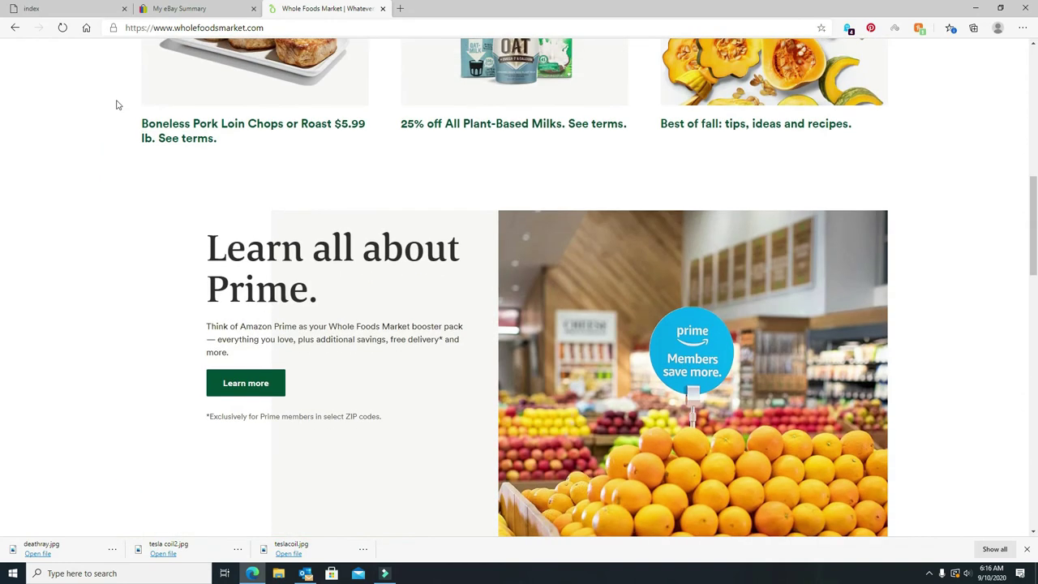
pyautogui.scroll(3, 118, 104)
pyautogui.scroll(5, 116, 104)
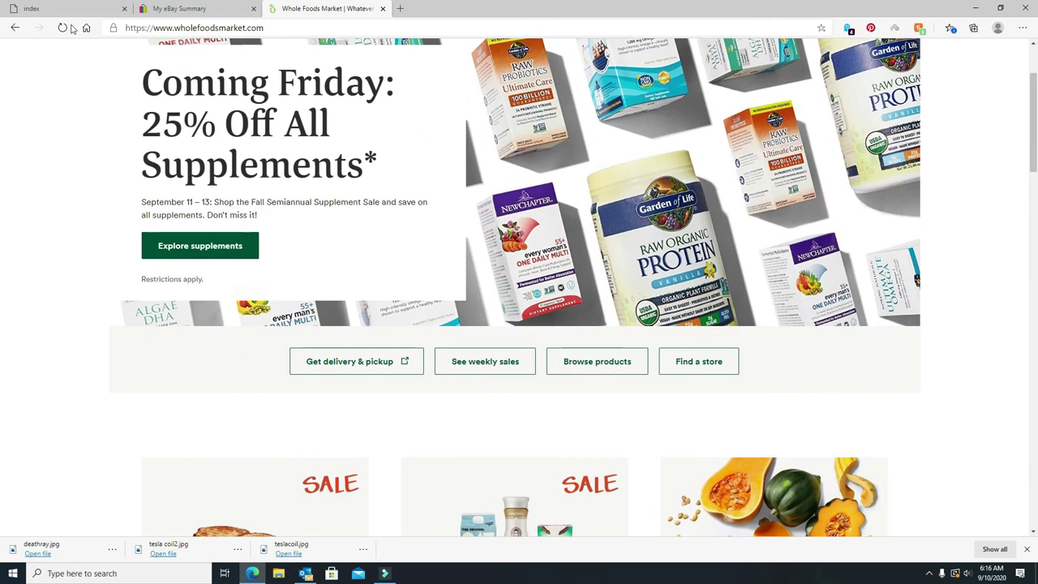
pyautogui.scroll(5, 48, 73)
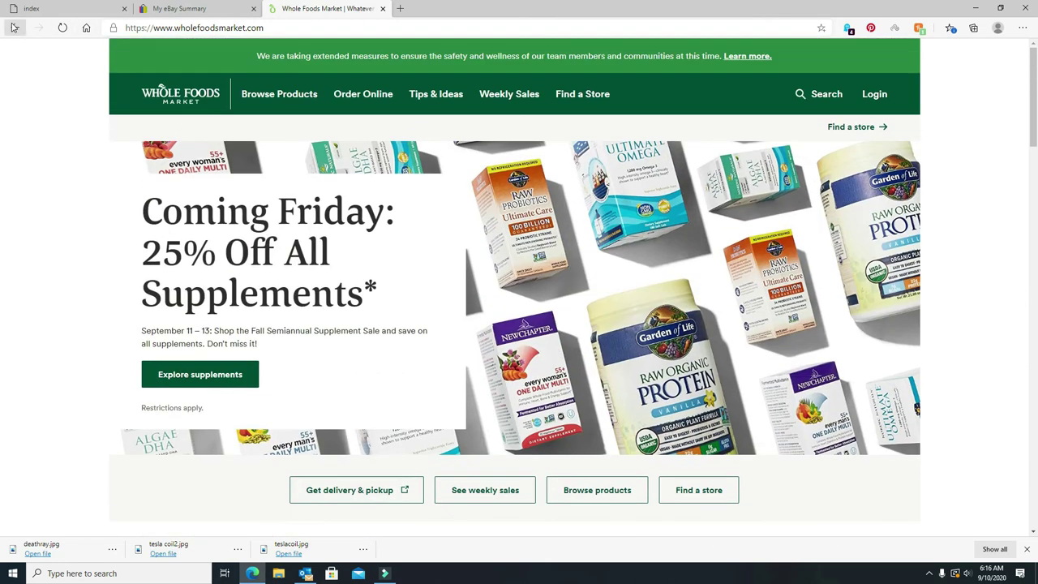
pyautogui.click(15, 27)
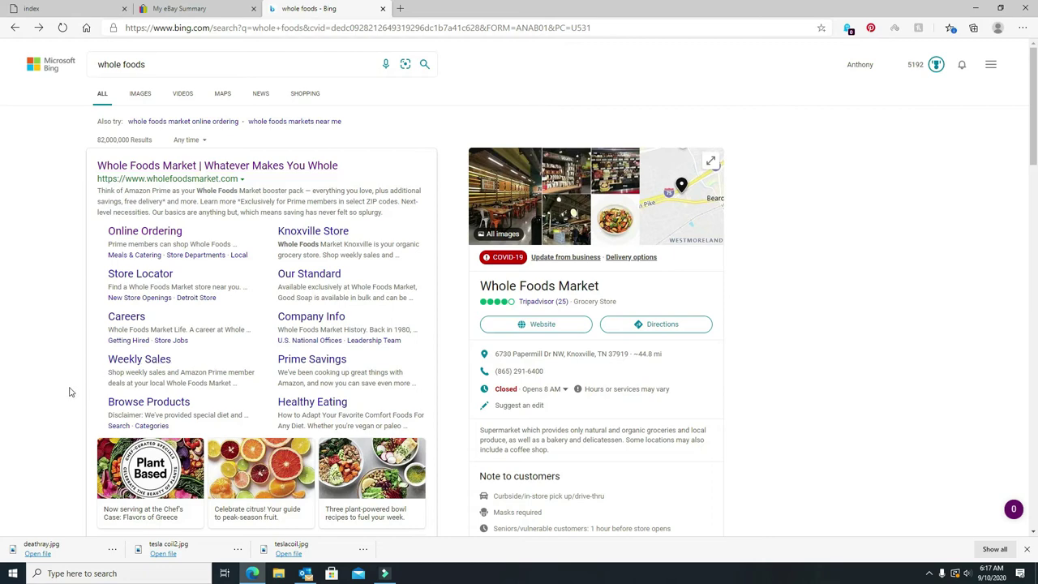
pyautogui.scroll(-2, 70, 392)
pyautogui.scroll(-3, 71, 393)
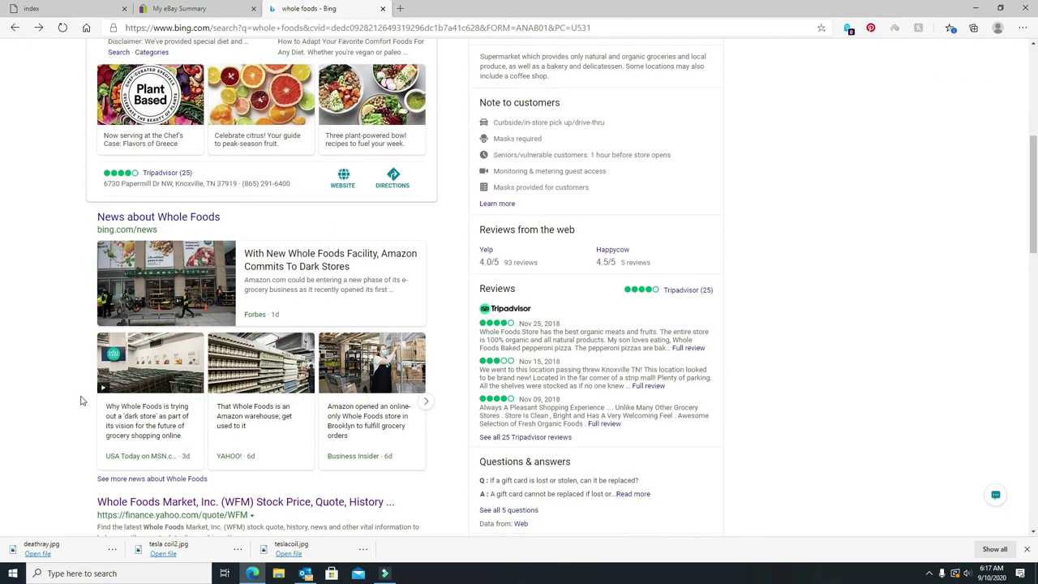
pyautogui.scroll(-3, 72, 402)
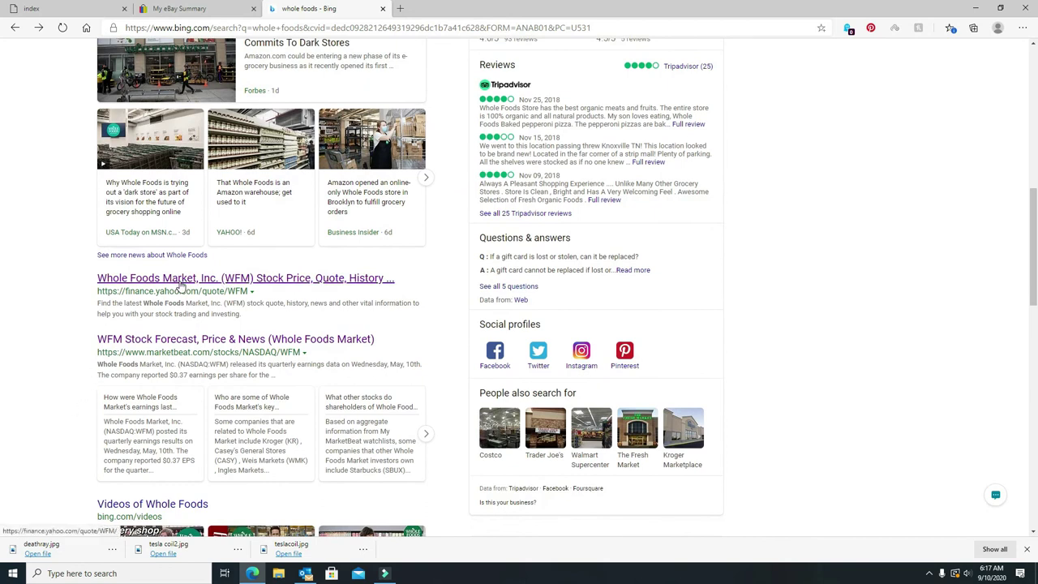
pyautogui.scroll(-4, 64, 376)
pyautogui.scroll(-1, 63, 392)
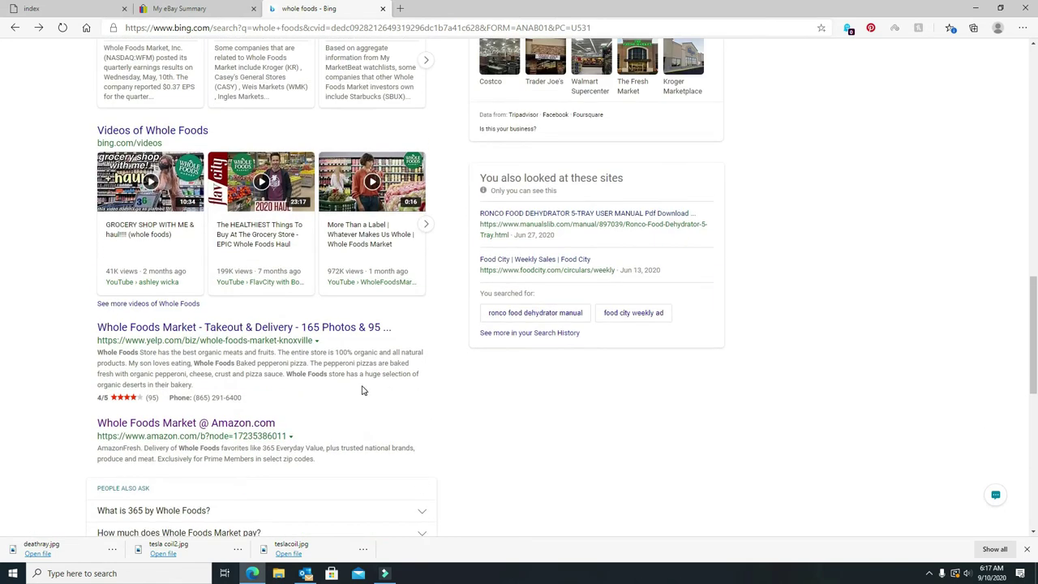
pyautogui.scroll(-1, 323, 395)
pyautogui.scroll(-2, 322, 395)
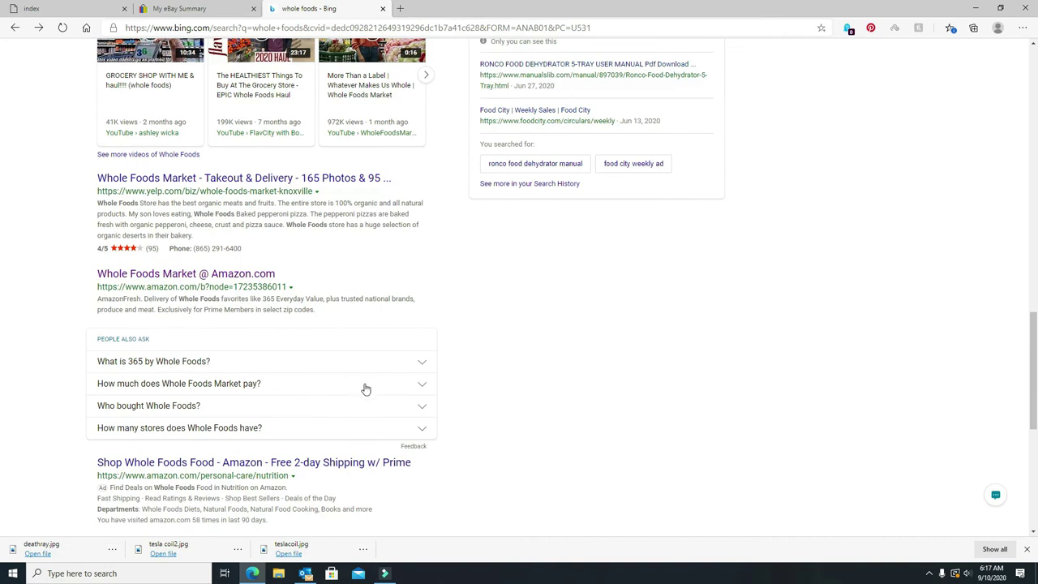
pyautogui.scroll(-3, 550, 403)
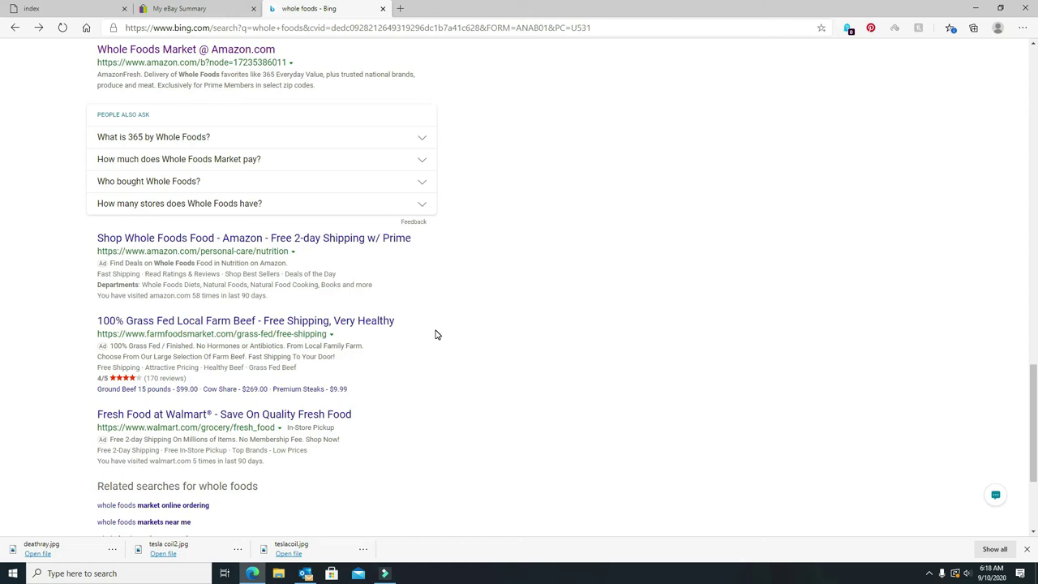
pyautogui.scroll(-3, 579, 381)
pyautogui.scroll(-2, 573, 367)
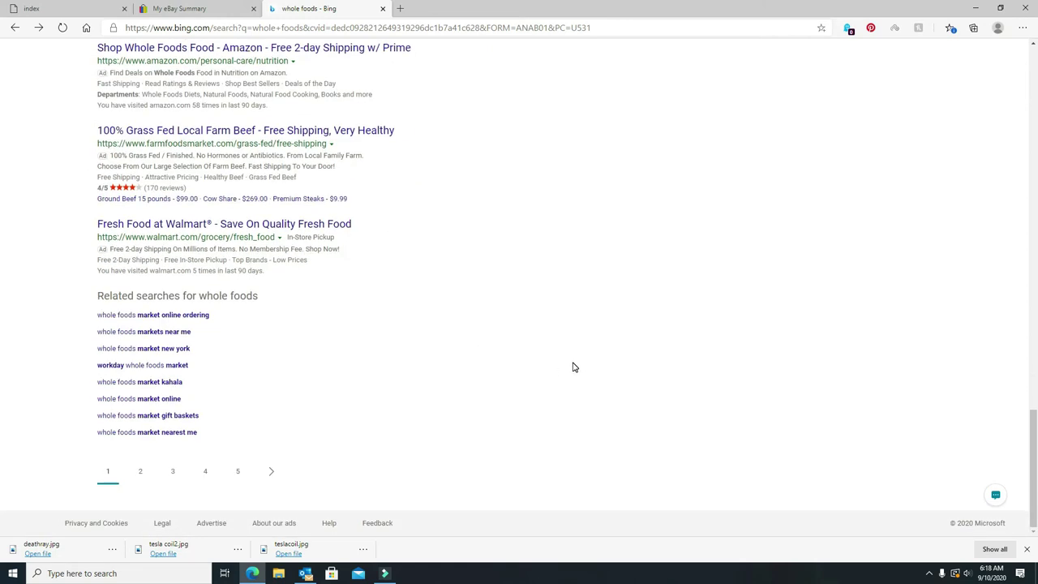
pyautogui.scroll(1, 573, 366)
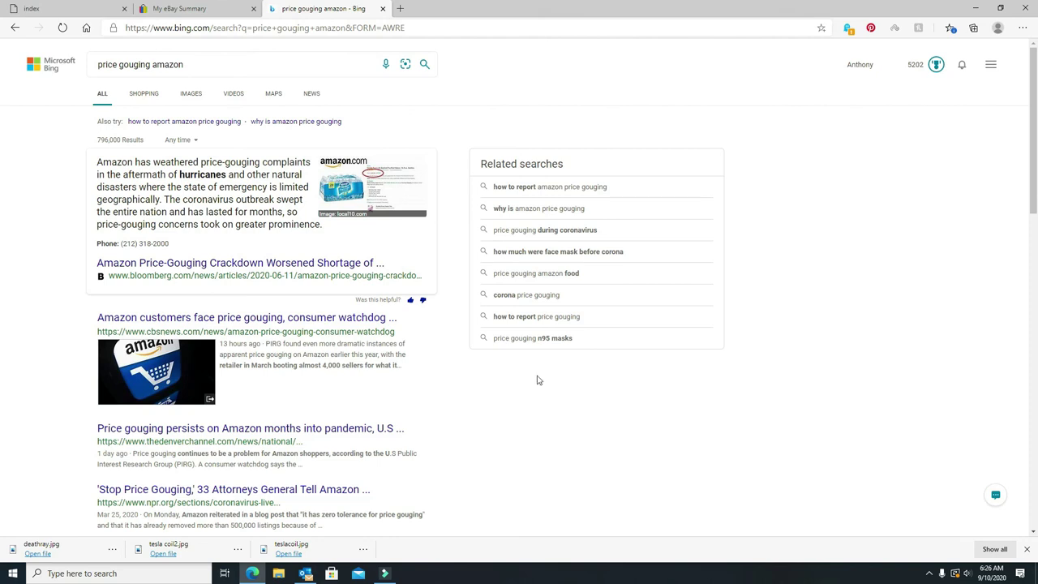
pyautogui.scroll(-3, 622, 367)
pyautogui.scroll(-3, 622, 367)
pyautogui.scroll(-2, 623, 367)
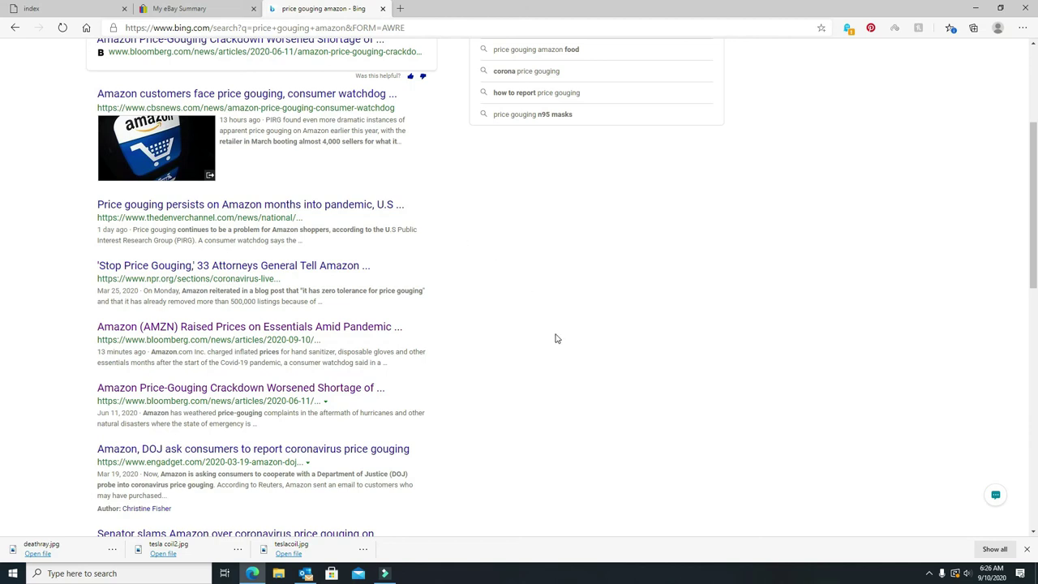
pyautogui.scroll(-2, 557, 338)
pyautogui.scroll(-1, 556, 338)
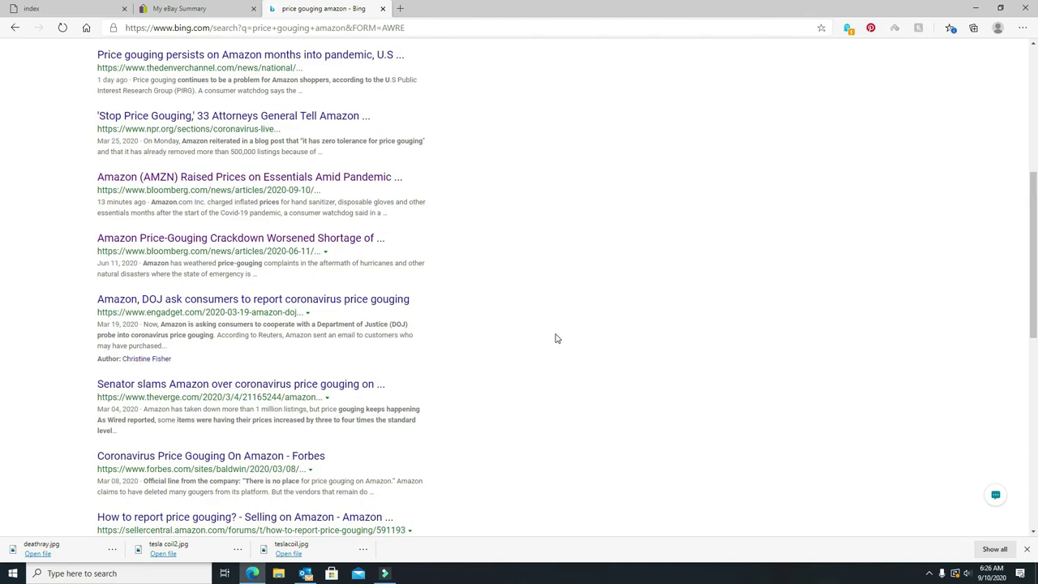
pyautogui.scroll(-2, 556, 338)
pyautogui.scroll(-1, 556, 339)
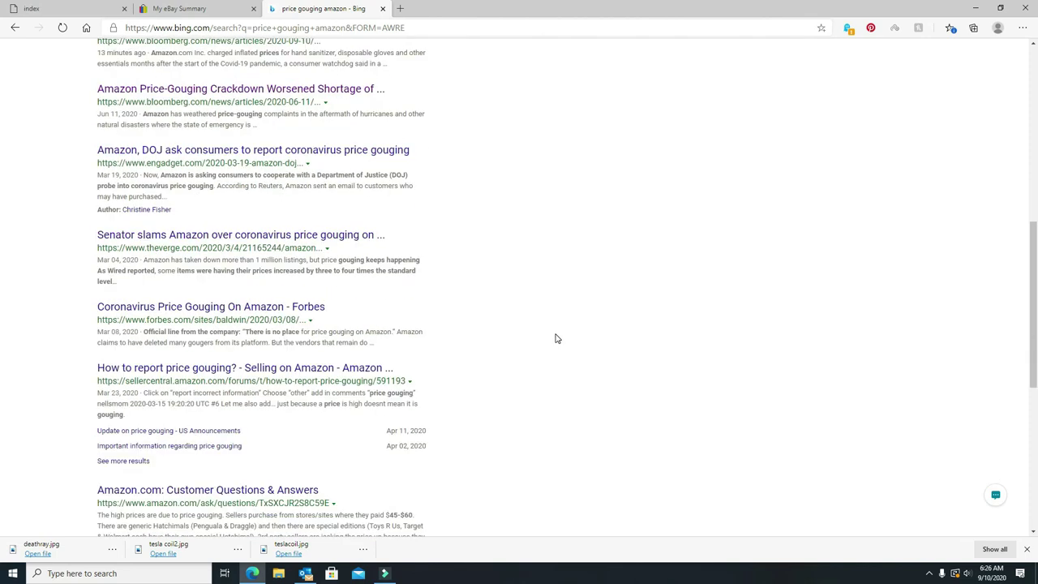
pyautogui.scroll(-2, 556, 338)
pyautogui.scroll(-1, 556, 338)
pyautogui.scroll(-1, 556, 338)
pyautogui.scroll(-1, 556, 338)
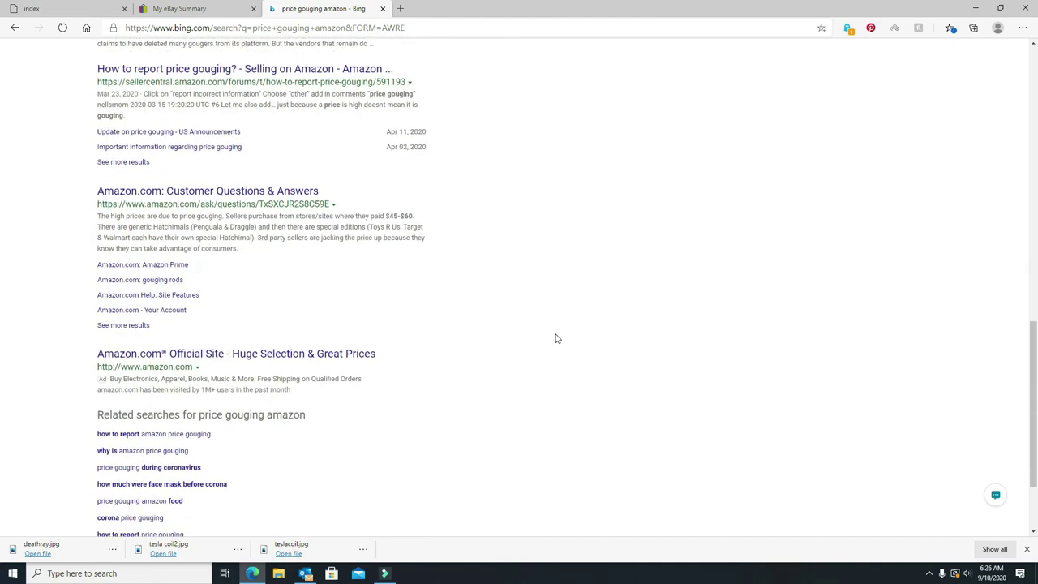
pyautogui.scroll(-1, 556, 338)
pyautogui.scroll(-1, 556, 338)
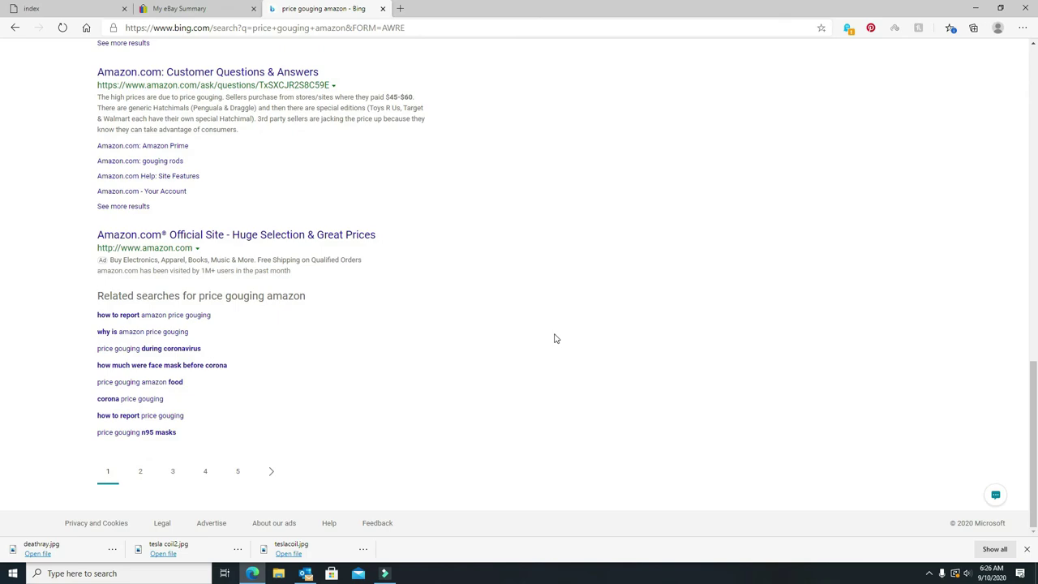
pyautogui.scroll(3, 556, 338)
pyautogui.scroll(3, 556, 338)
pyautogui.scroll(3, 543, 332)
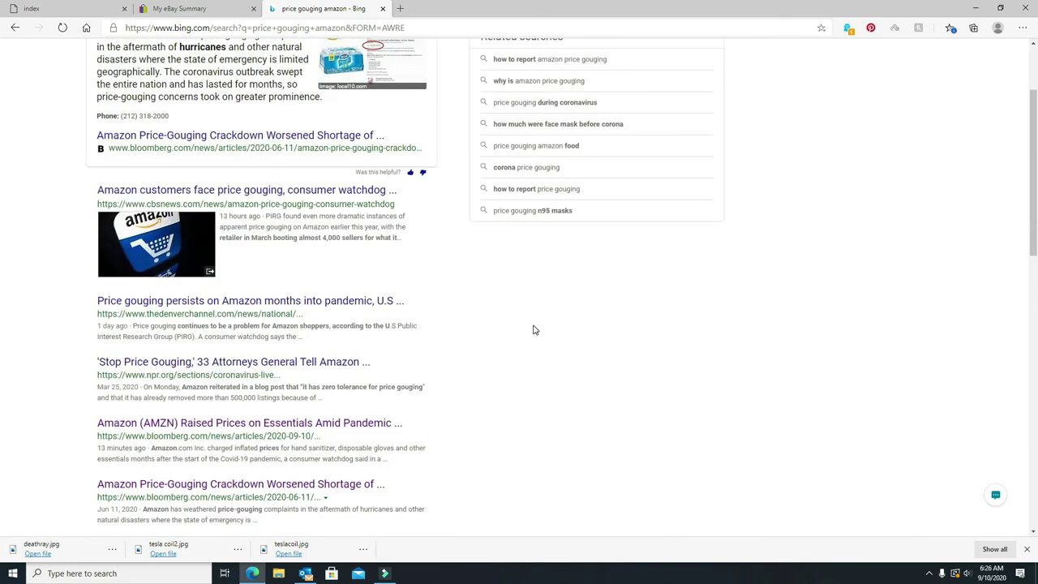
pyautogui.scroll(2, 534, 330)
pyautogui.scroll(1, 534, 330)
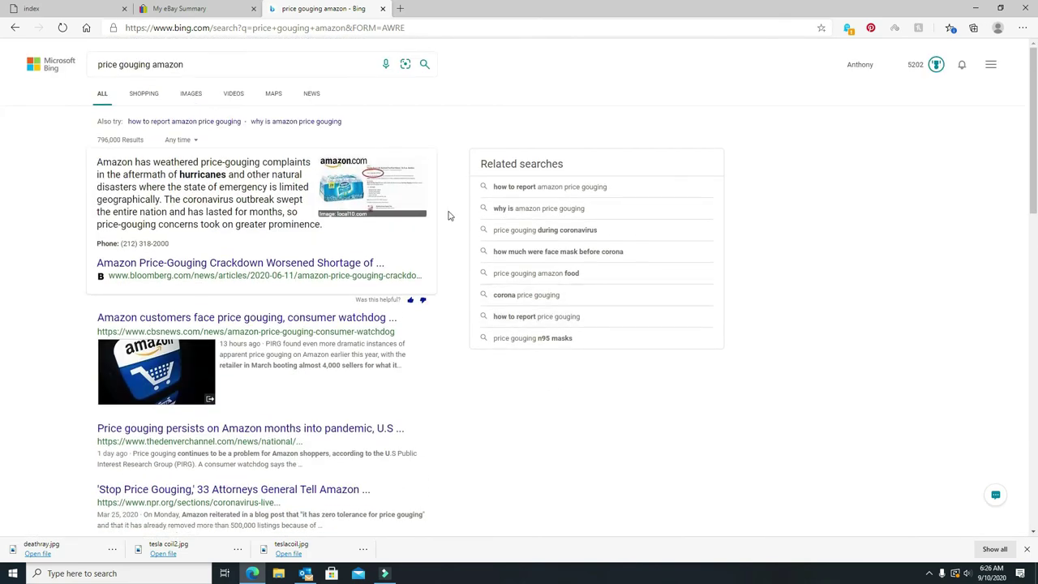
pyautogui.scroll(-2, 451, 219)
pyautogui.scroll(-2, 451, 219)
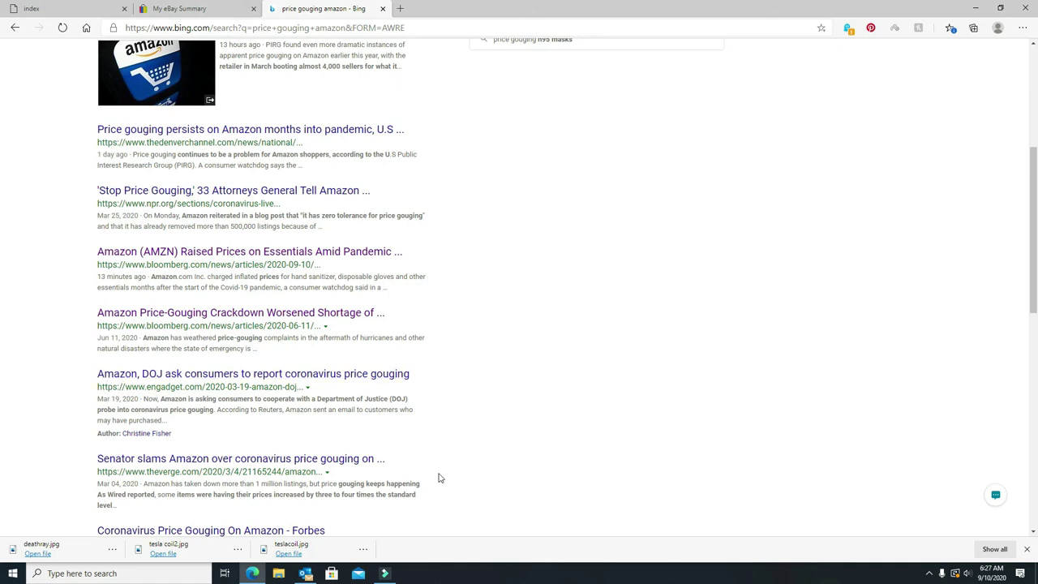
pyautogui.scroll(-3, 452, 461)
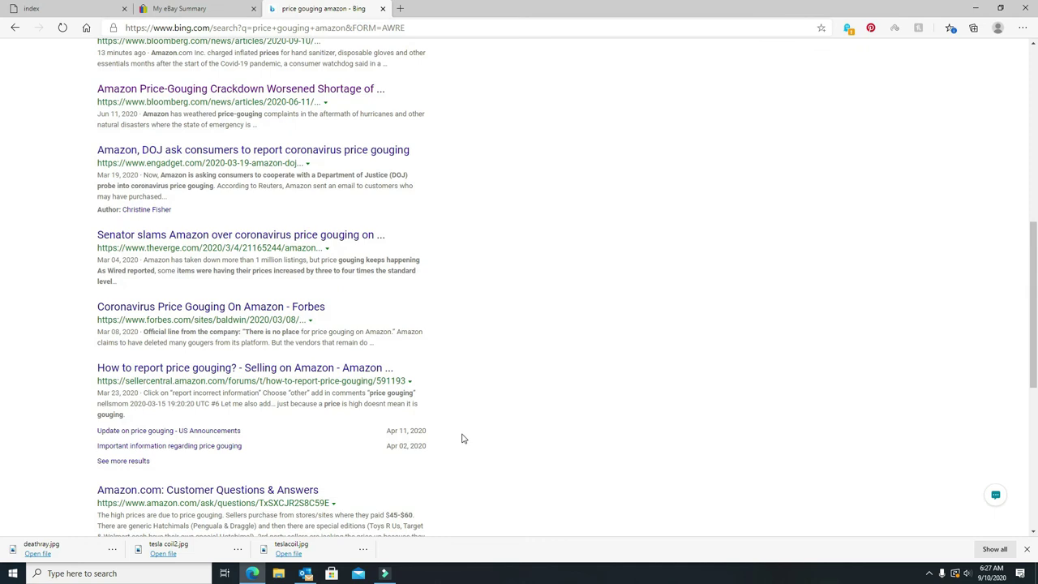
pyautogui.scroll(-3, 459, 437)
pyautogui.scroll(-3, 459, 436)
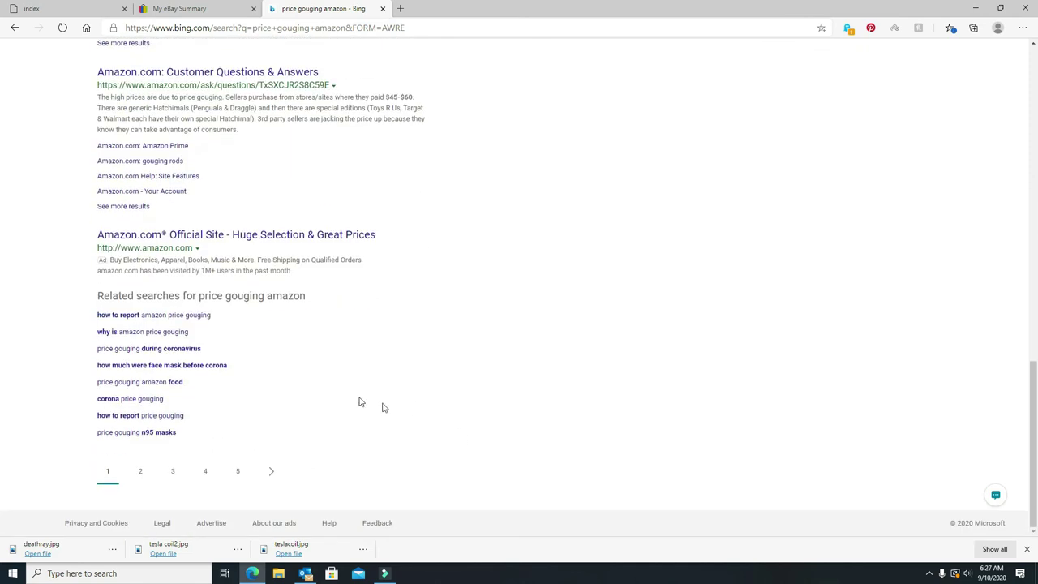
pyautogui.scroll(4, 418, 408)
pyautogui.scroll(4, 417, 408)
pyautogui.scroll(4, 420, 419)
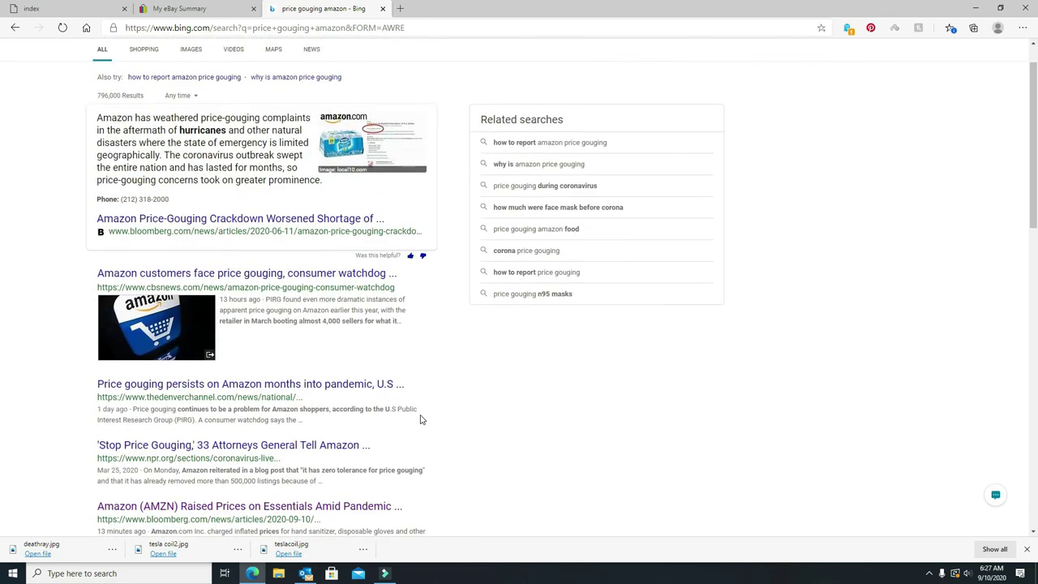
pyautogui.scroll(1, 420, 419)
pyautogui.scroll(-4, 418, 418)
pyautogui.scroll(4, 419, 418)
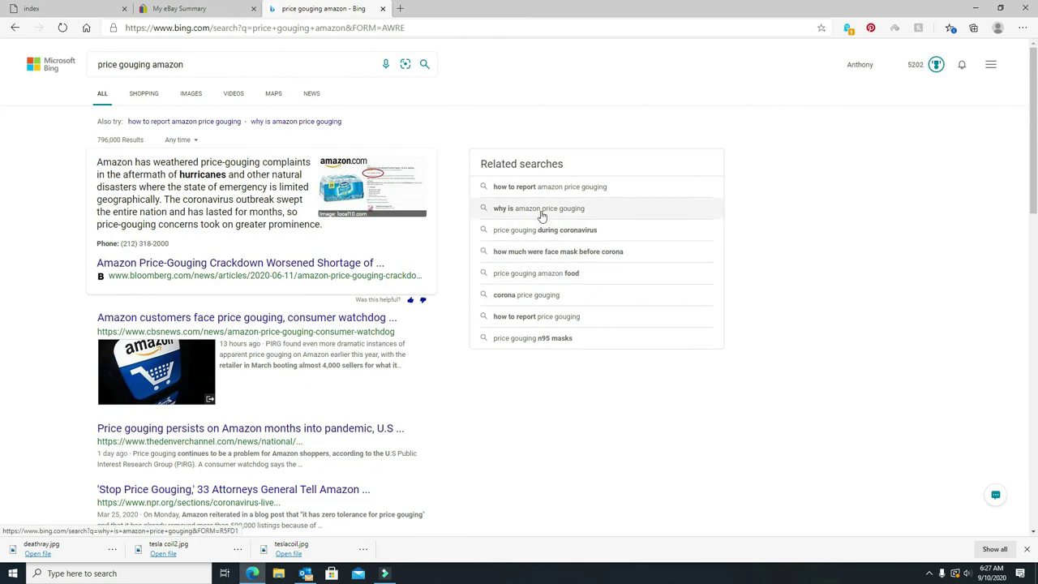
pyautogui.scroll(-4, 483, 490)
pyautogui.scroll(-1, 482, 490)
pyautogui.scroll(-1, 482, 491)
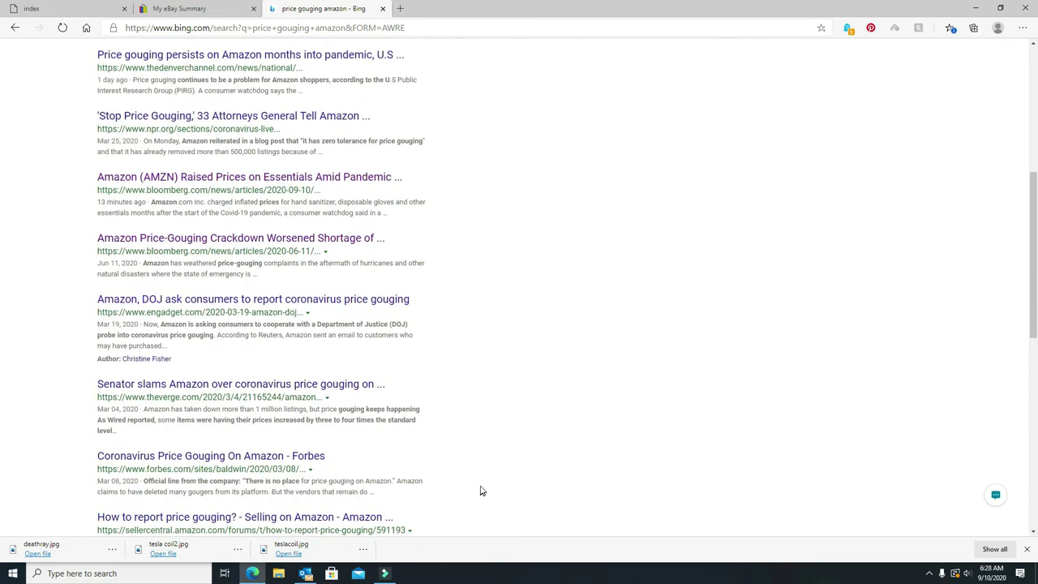
# Open The Verge result 'Senator slams Amazon over coronavirus price gouging'
pyautogui.click(287, 386)
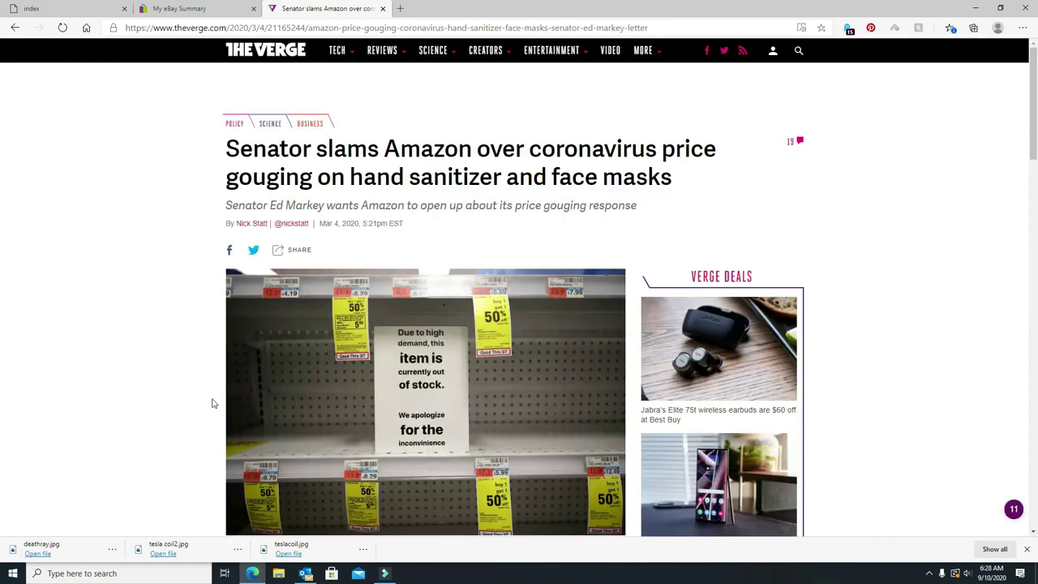
pyautogui.scroll(-2, 137, 408)
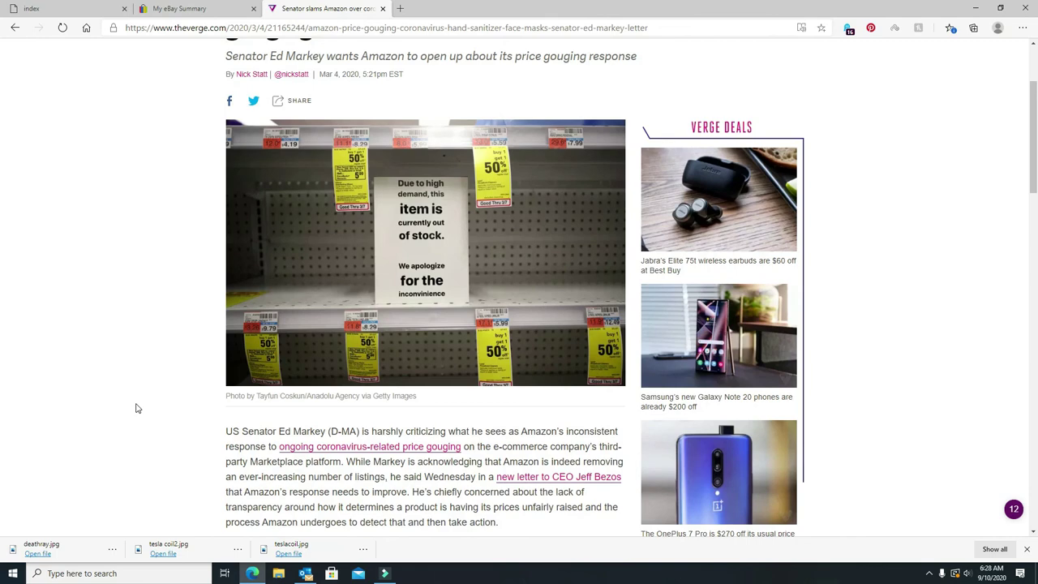
pyautogui.scroll(-2, 137, 407)
pyautogui.scroll(-4, 137, 408)
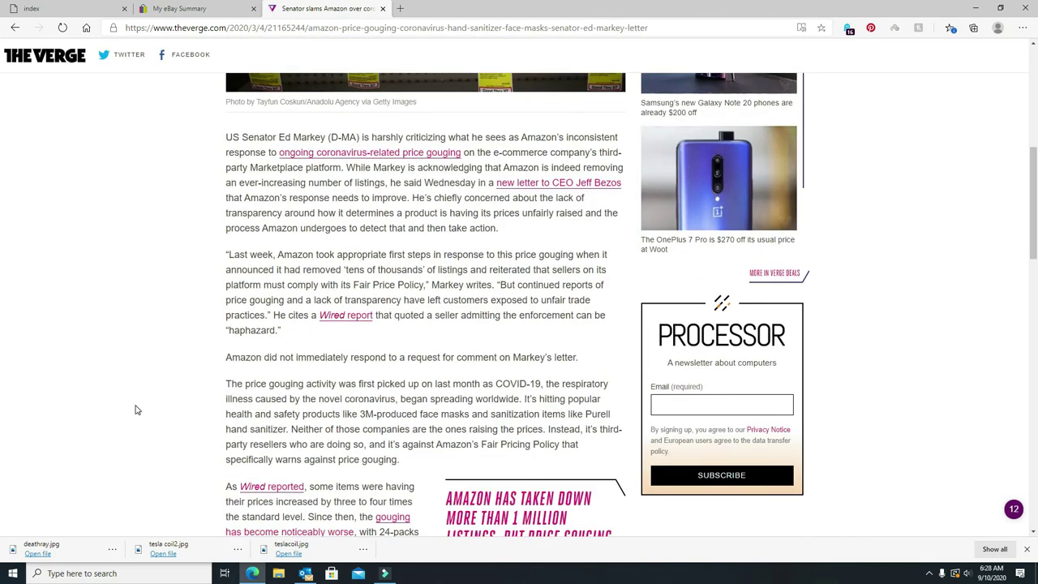
pyautogui.scroll(-4, 137, 408)
pyautogui.scroll(-4, 137, 408)
pyautogui.scroll(-4, 137, 413)
pyautogui.scroll(-3, 137, 419)
pyautogui.scroll(-4, 137, 419)
pyautogui.scroll(-4, 137, 419)
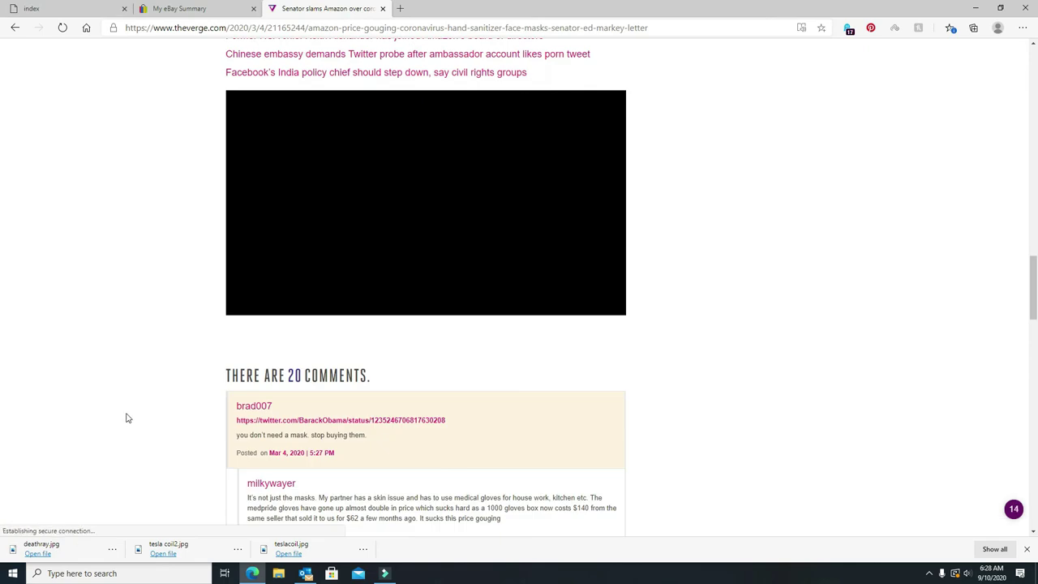
pyautogui.scroll(-4, 131, 418)
pyautogui.scroll(-4, 128, 420)
pyautogui.scroll(-2, 125, 423)
pyautogui.scroll(-3, 125, 422)
pyautogui.scroll(-3, 122, 422)
pyautogui.scroll(3, 114, 422)
pyautogui.scroll(4, 100, 422)
pyautogui.scroll(5, 101, 423)
pyautogui.scroll(2, 99, 423)
pyautogui.scroll(4, 96, 424)
pyautogui.scroll(4, 91, 427)
pyautogui.scroll(6, 91, 426)
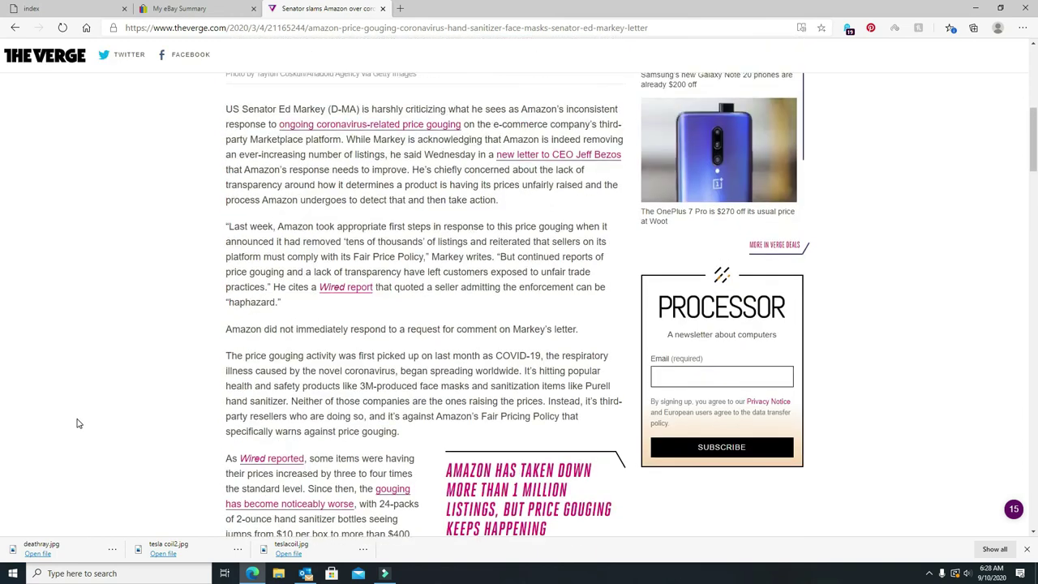
pyautogui.scroll(6, 80, 424)
pyautogui.scroll(3, 79, 424)
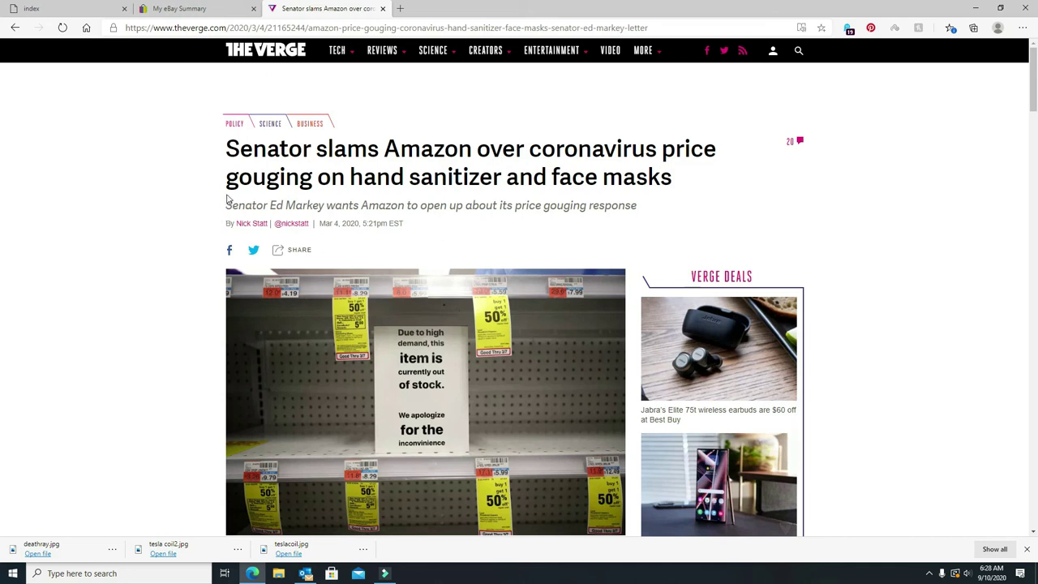
pyautogui.scroll(-2, 182, 231)
pyautogui.scroll(-6, 180, 235)
pyautogui.scroll(8, 178, 237)
pyautogui.scroll(-2, 987, 275)
pyautogui.scroll(-3, 987, 275)
pyautogui.scroll(6, 986, 274)
pyautogui.click(384, 573)
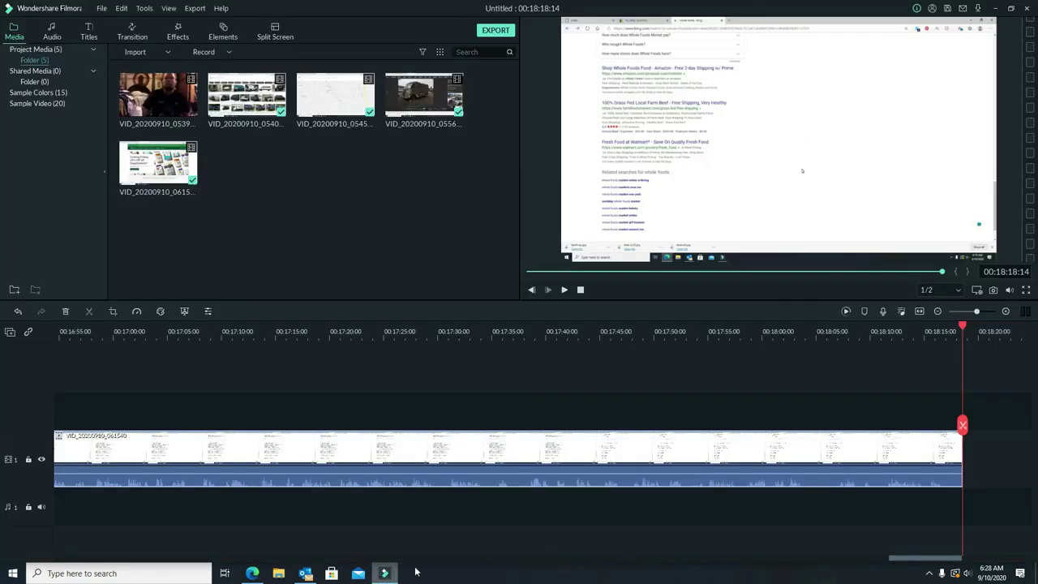